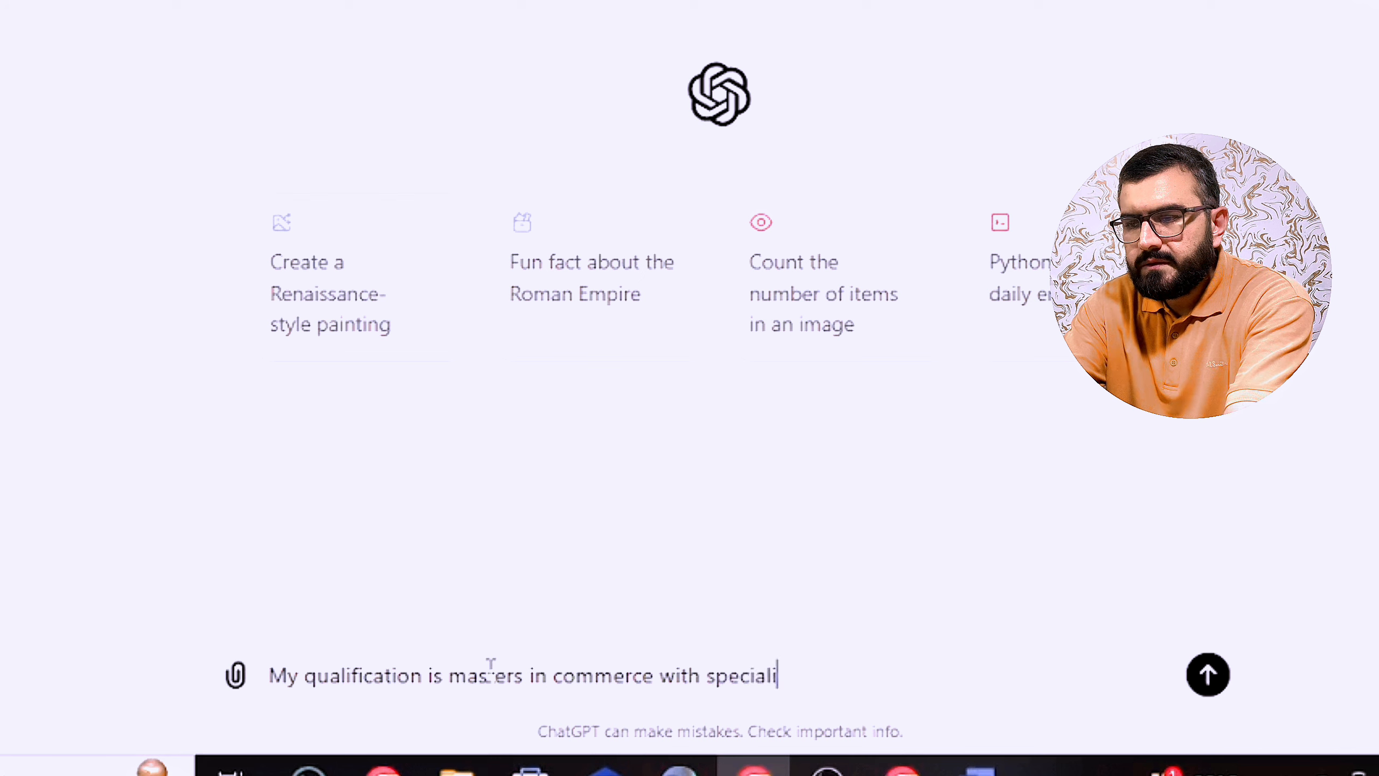
Step: Send ChatGPT the resume request: accounting masters, 2 years multinational and 3 years local job experience
{"action": "type", "text": "acco"}
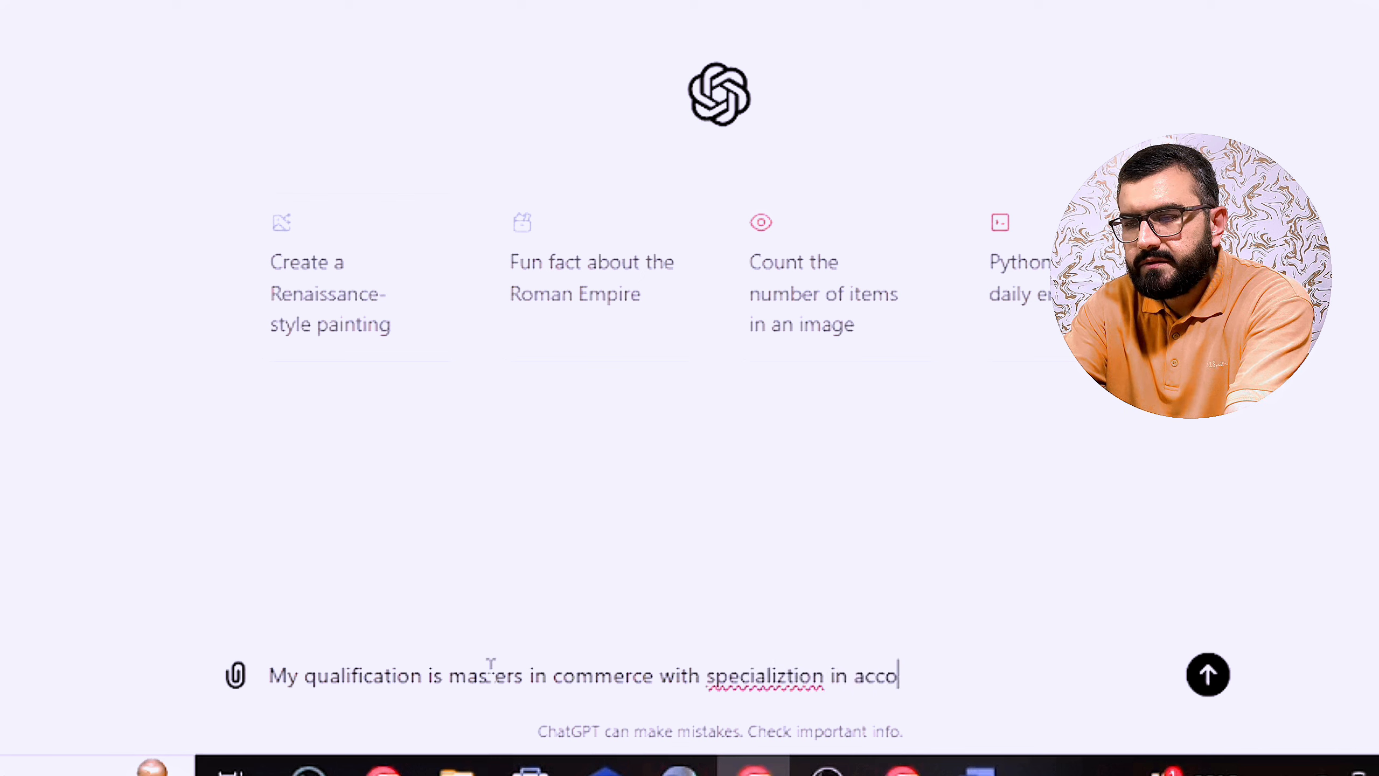
{"action": "type", "text": "unting"}
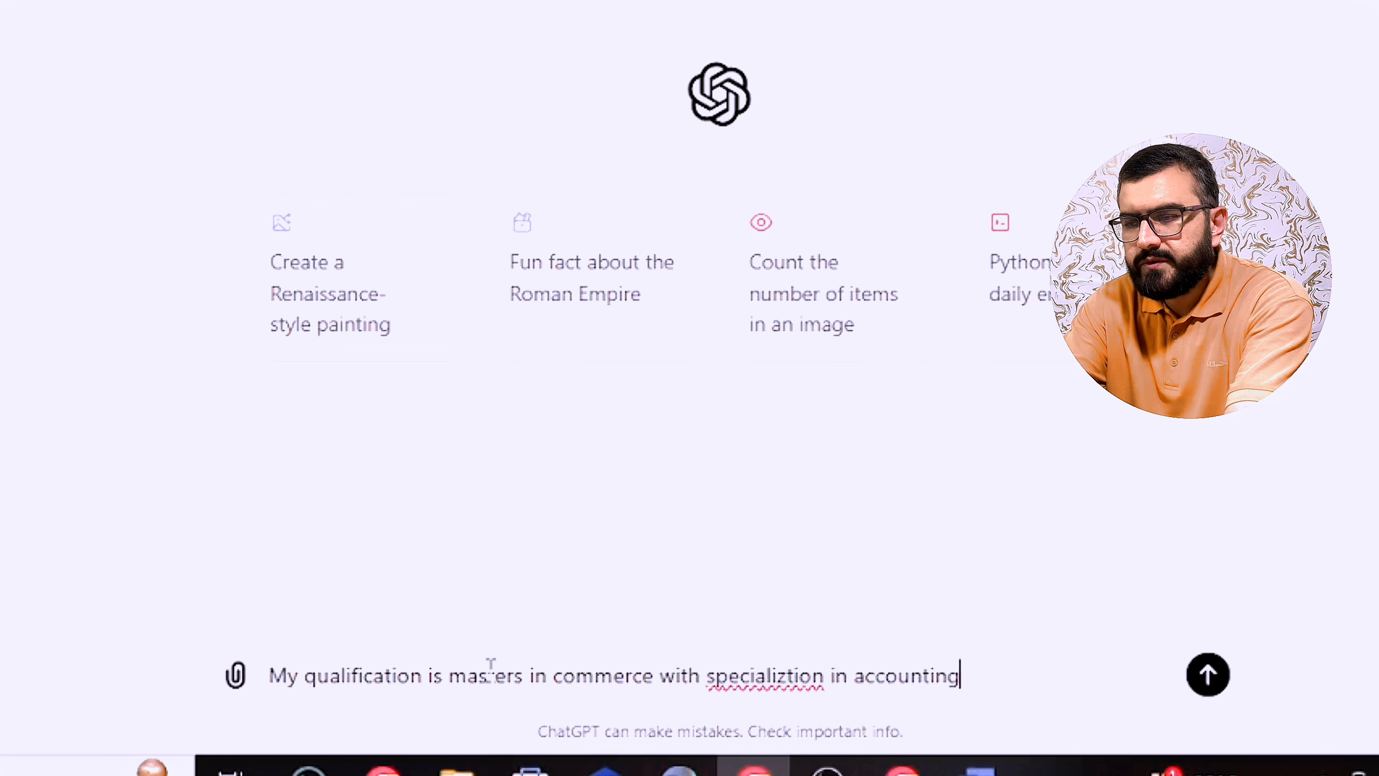
{"action": "type", "text": ". I want to app"}
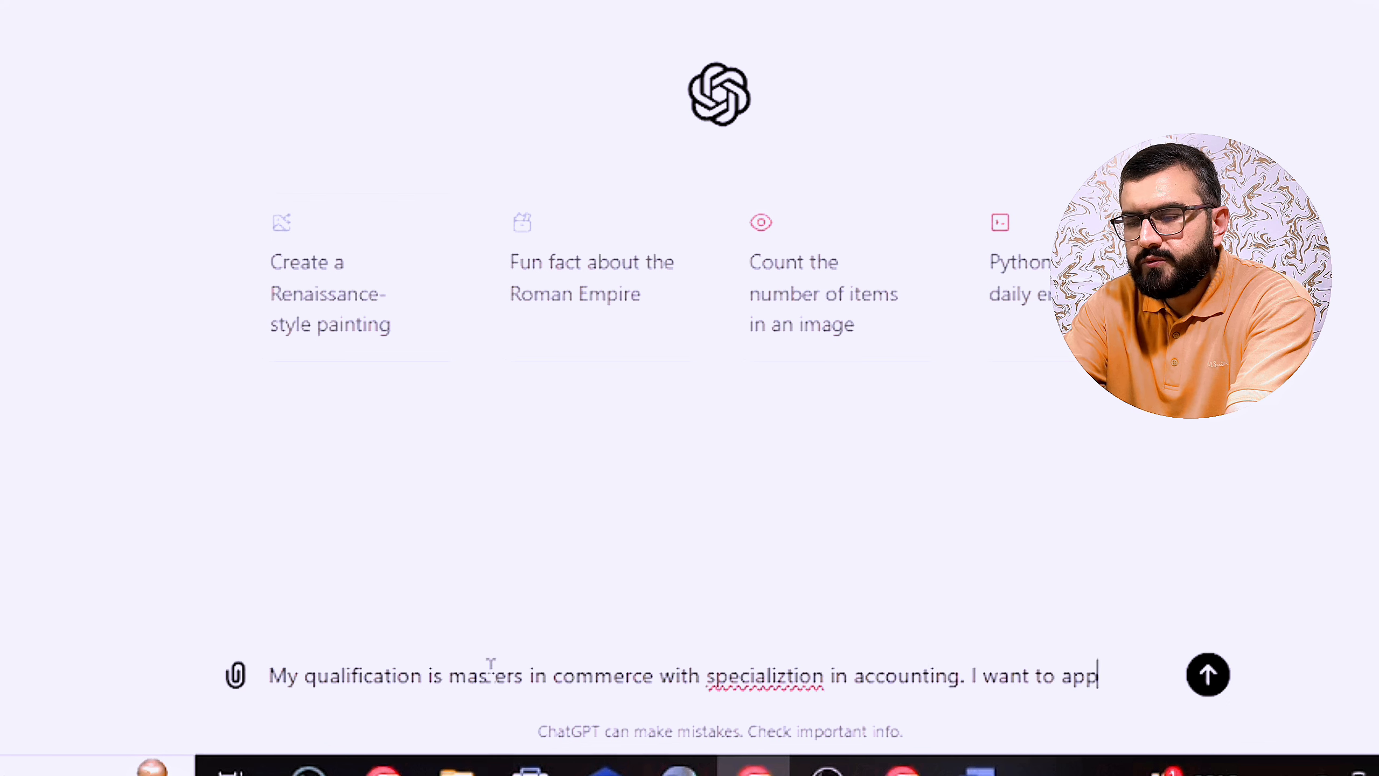
{"action": "type", "text": "ly for an ac"}
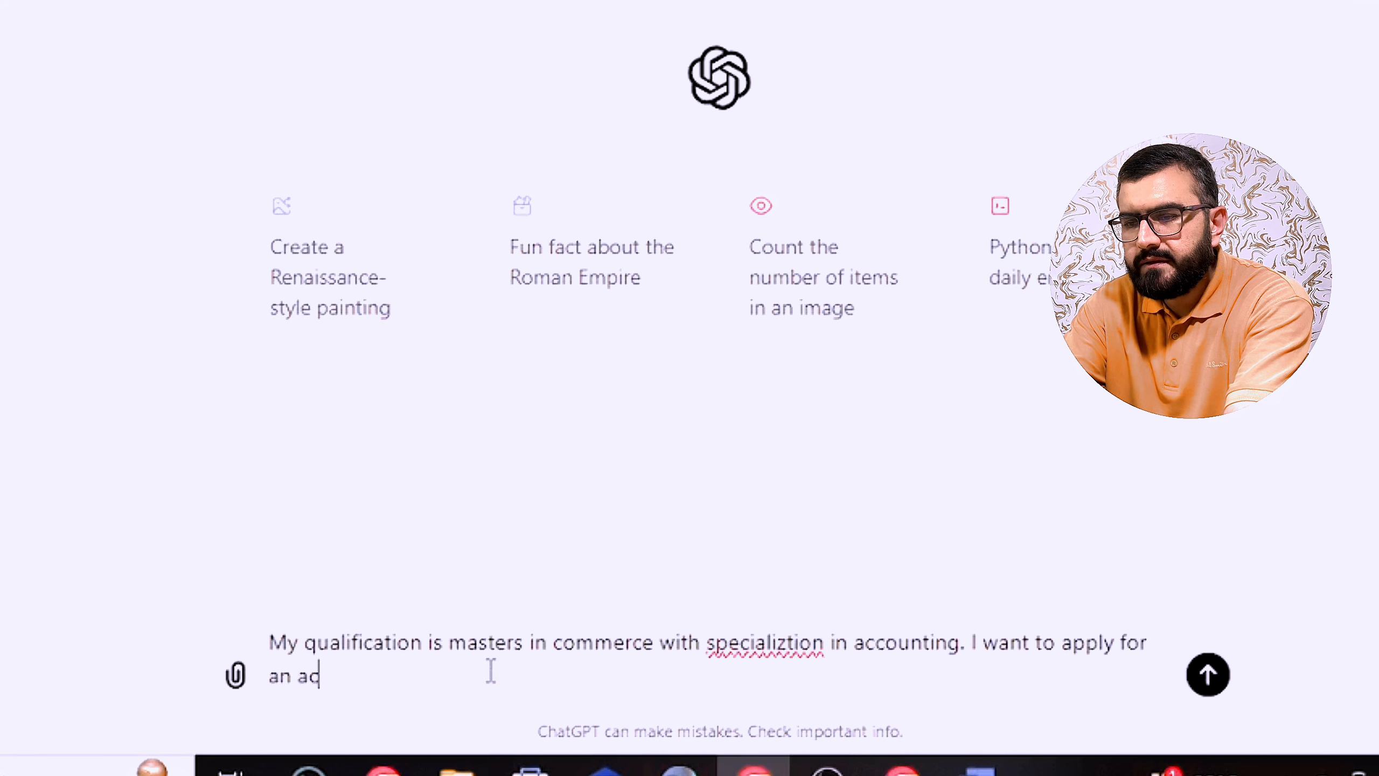
{"action": "type", "text": "countant jo"}
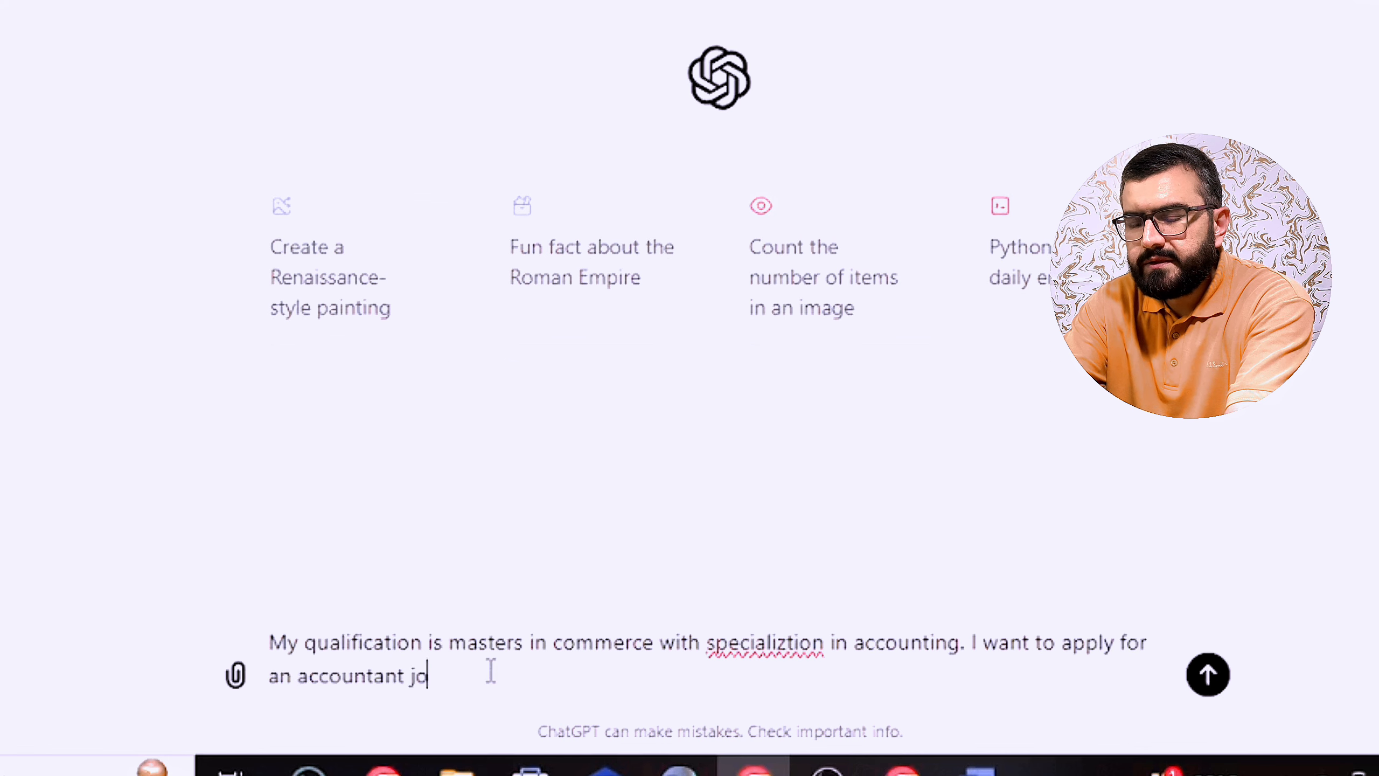
{"action": "type", "text": "b. M"}
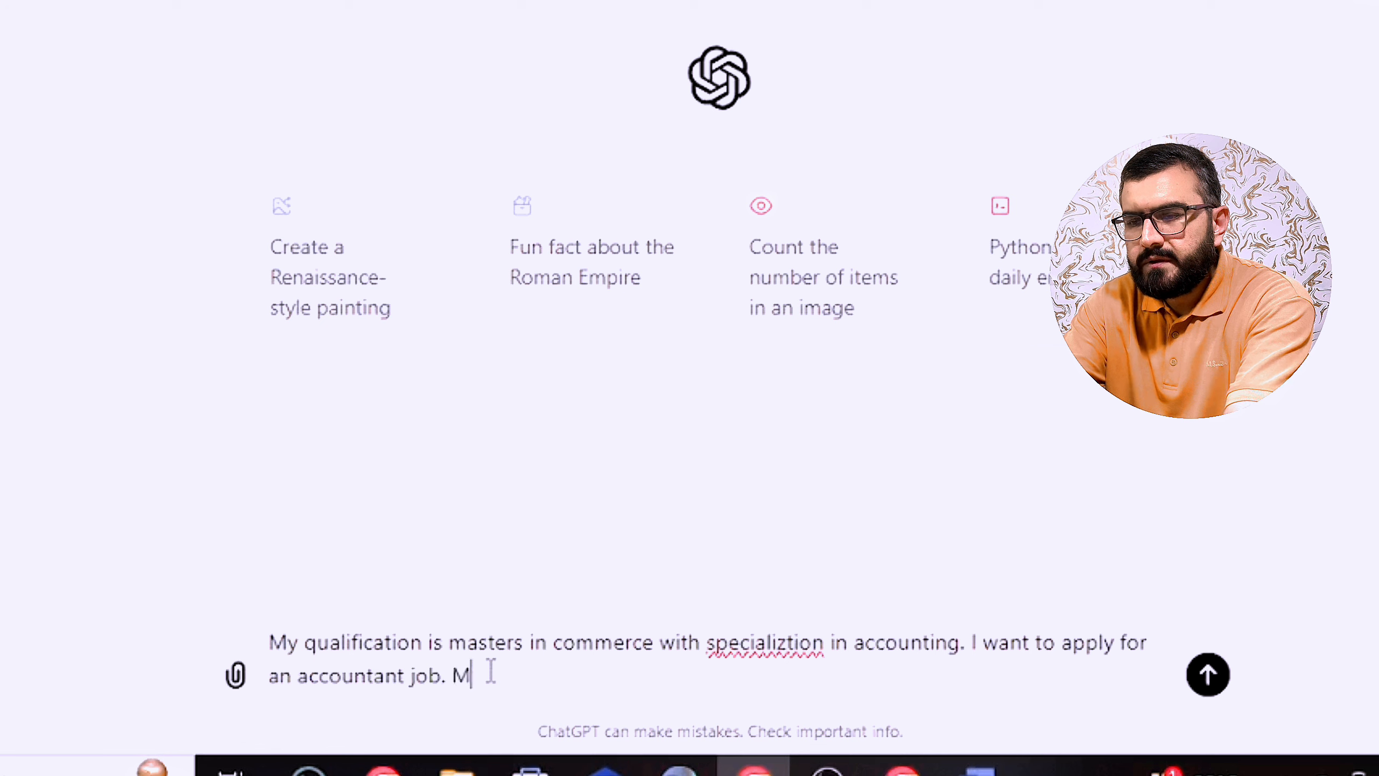
{"action": "type", "text": "y previous expenri"}
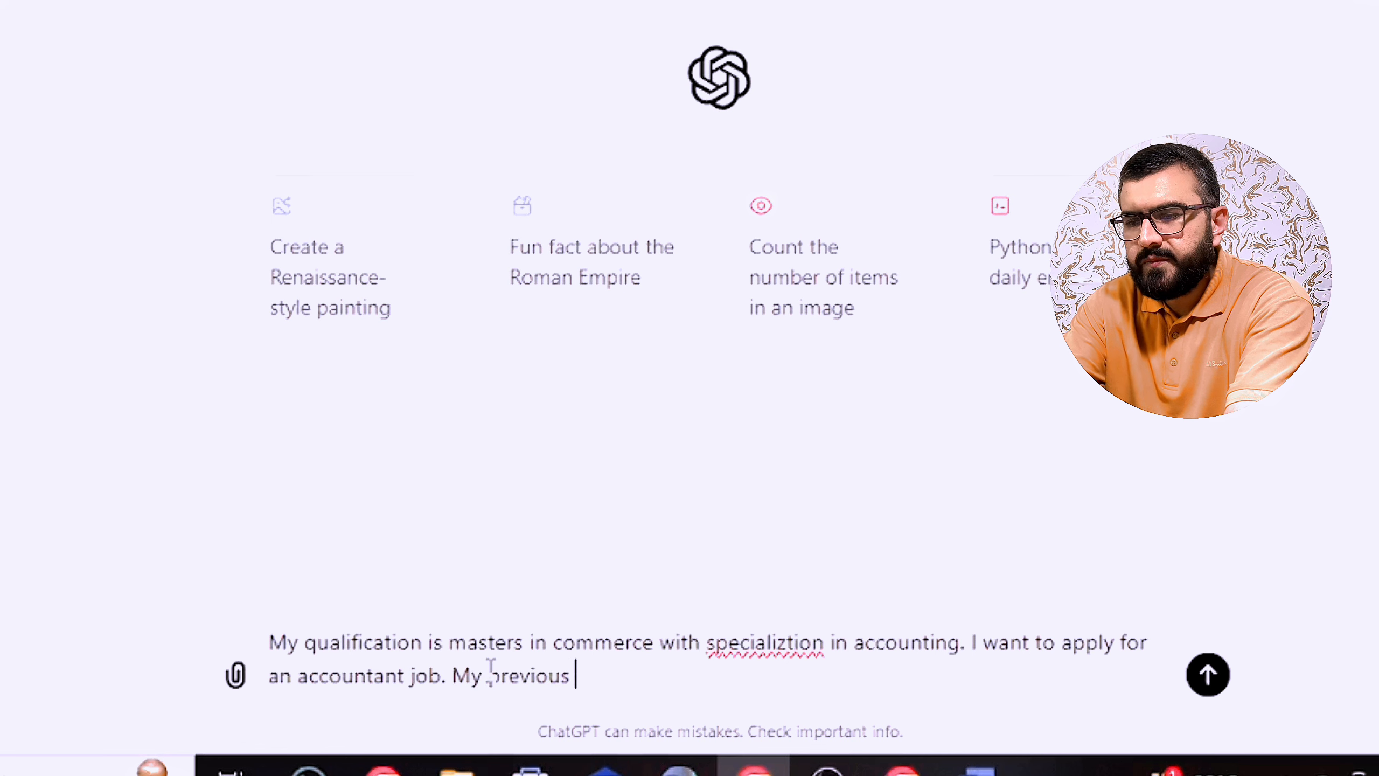
{"action": "key", "text": "BackSpace"}
{"action": "key", "text": "BackSpace"}
{"action": "key", "text": "BackSpace"}
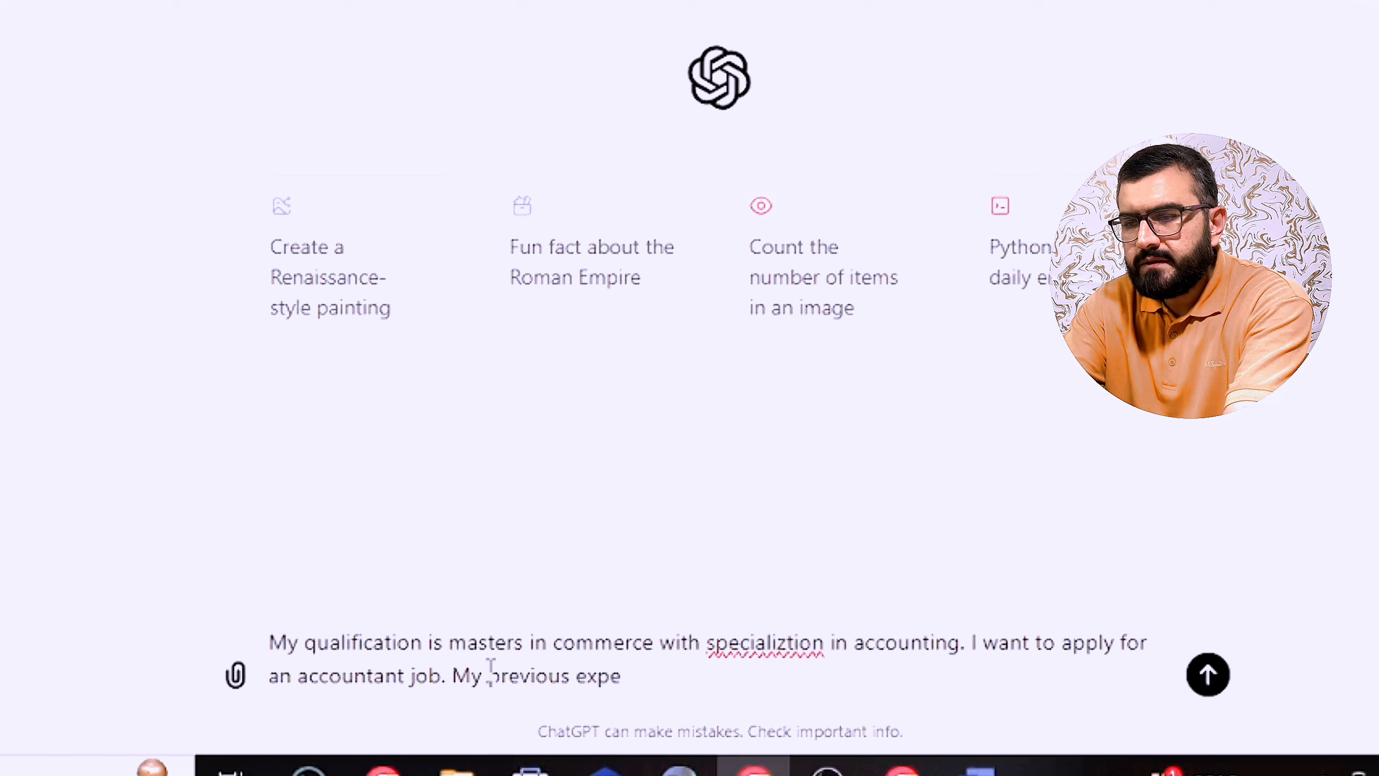
{"action": "type", "text": "riences include "}
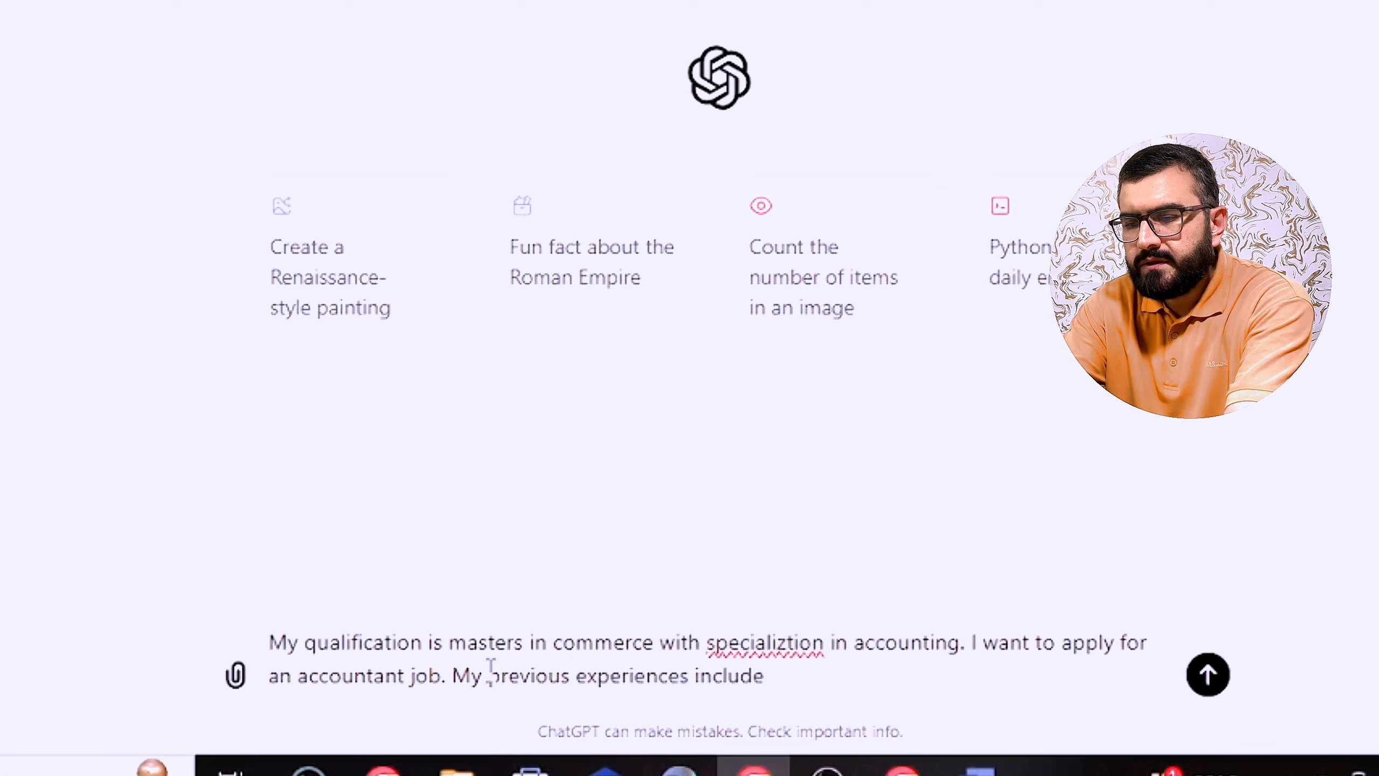
{"action": "type", "text": "a"}
{"action": "type", "text": " 2 yea"}
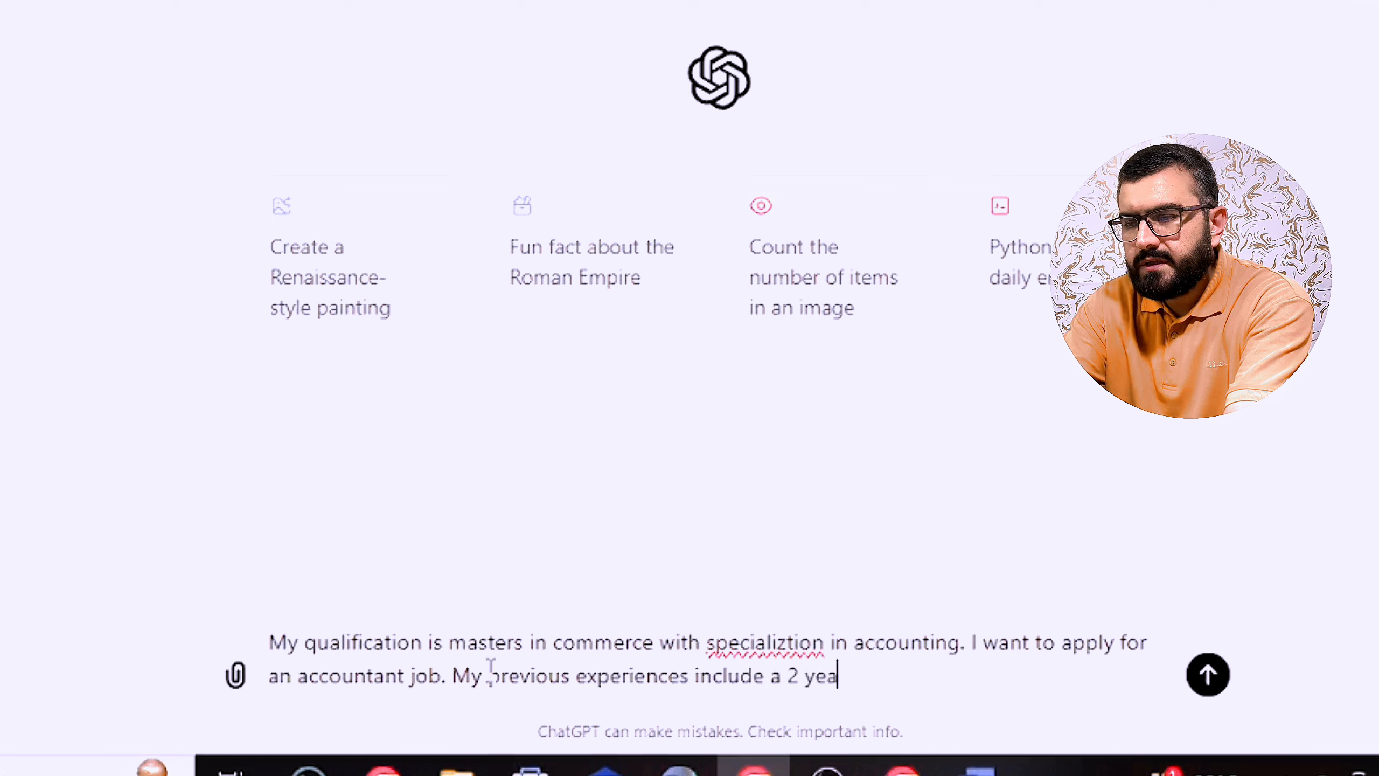
{"action": "type", "text": "rs job "}
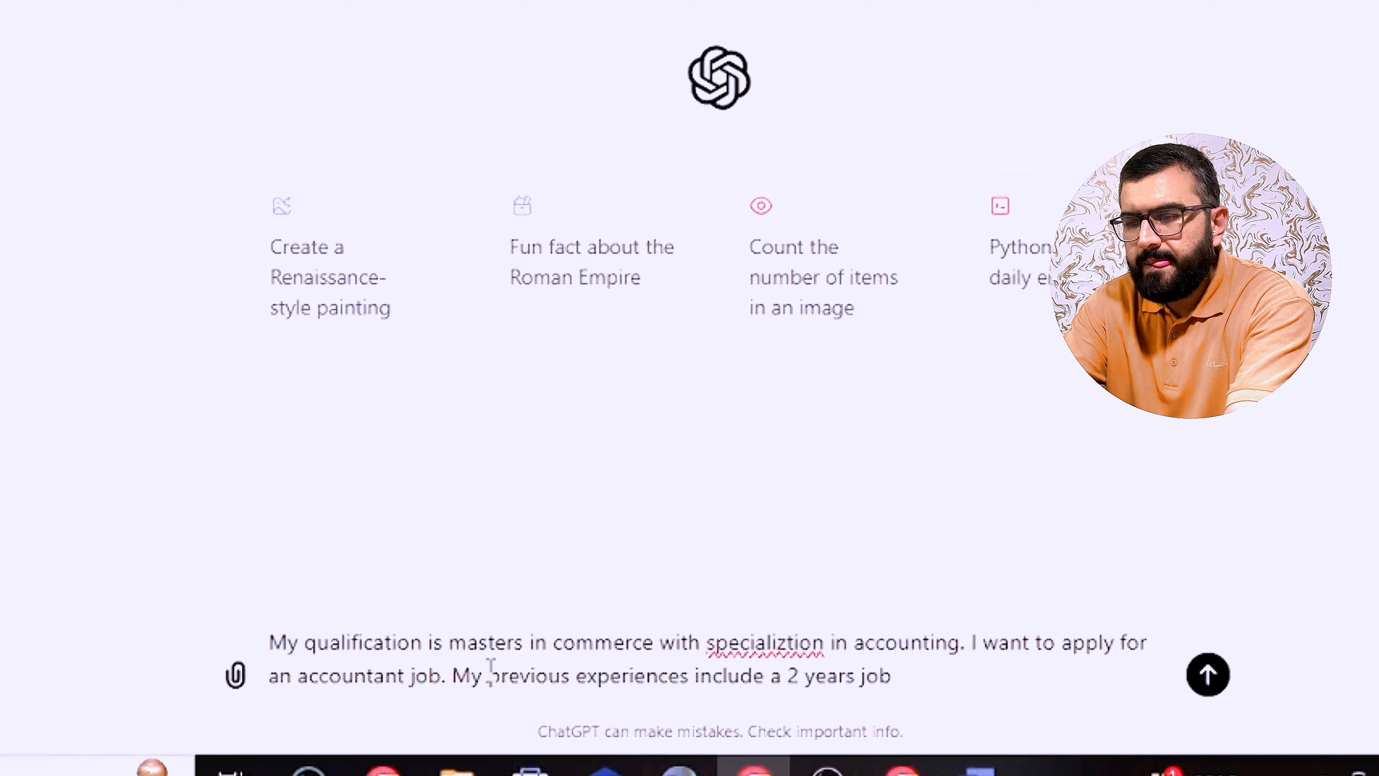
{"action": "type", "text": "in a "}
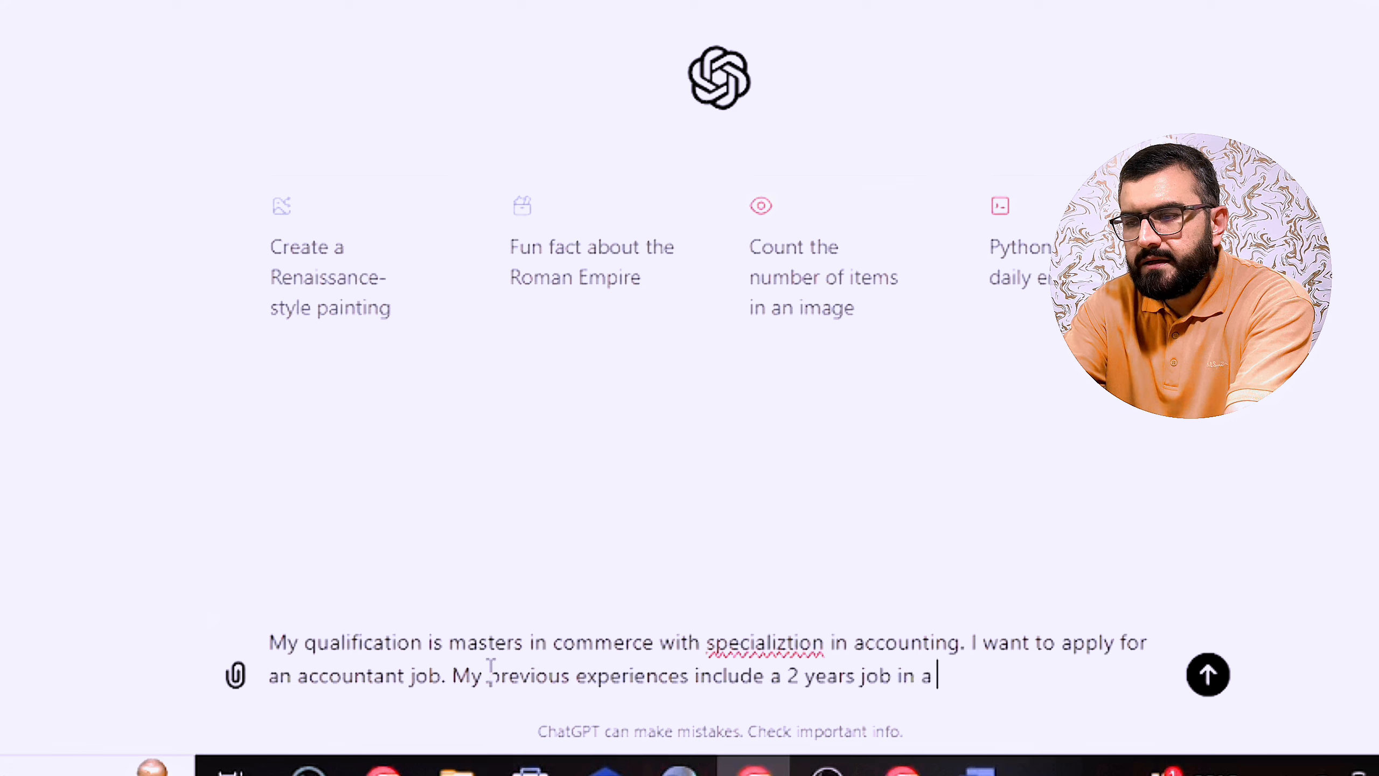
{"action": "type", "text": "multination"}
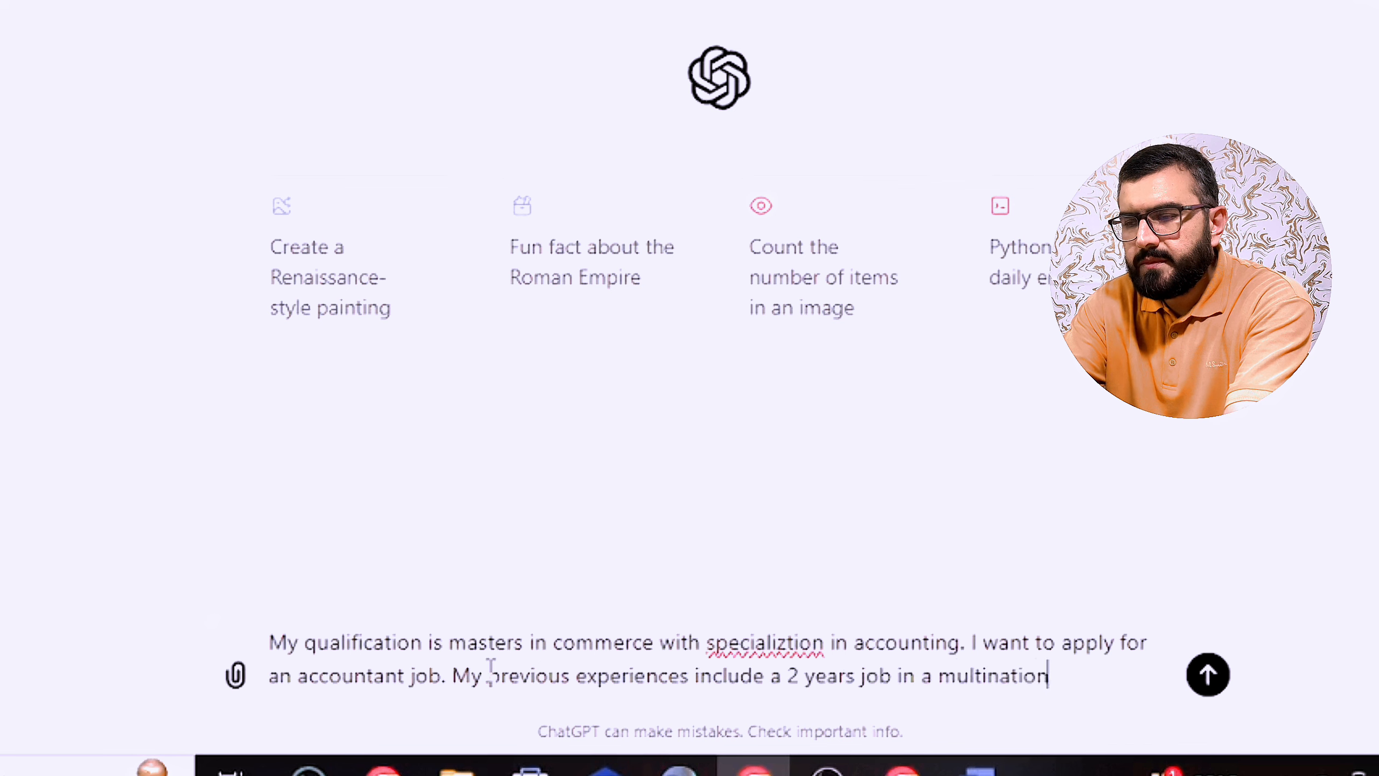
{"action": "type", "text": "al company"}
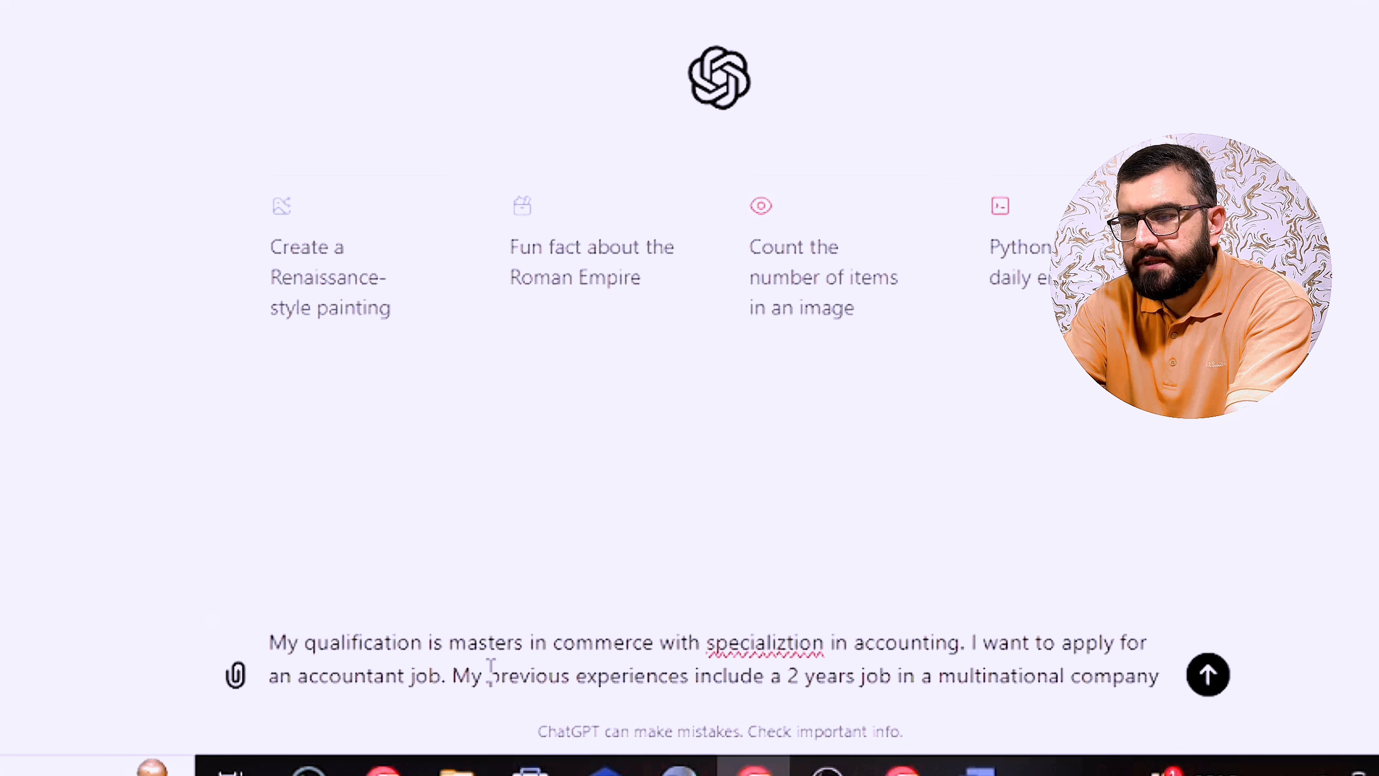
{"action": "type", "text": " and 3 years job"}
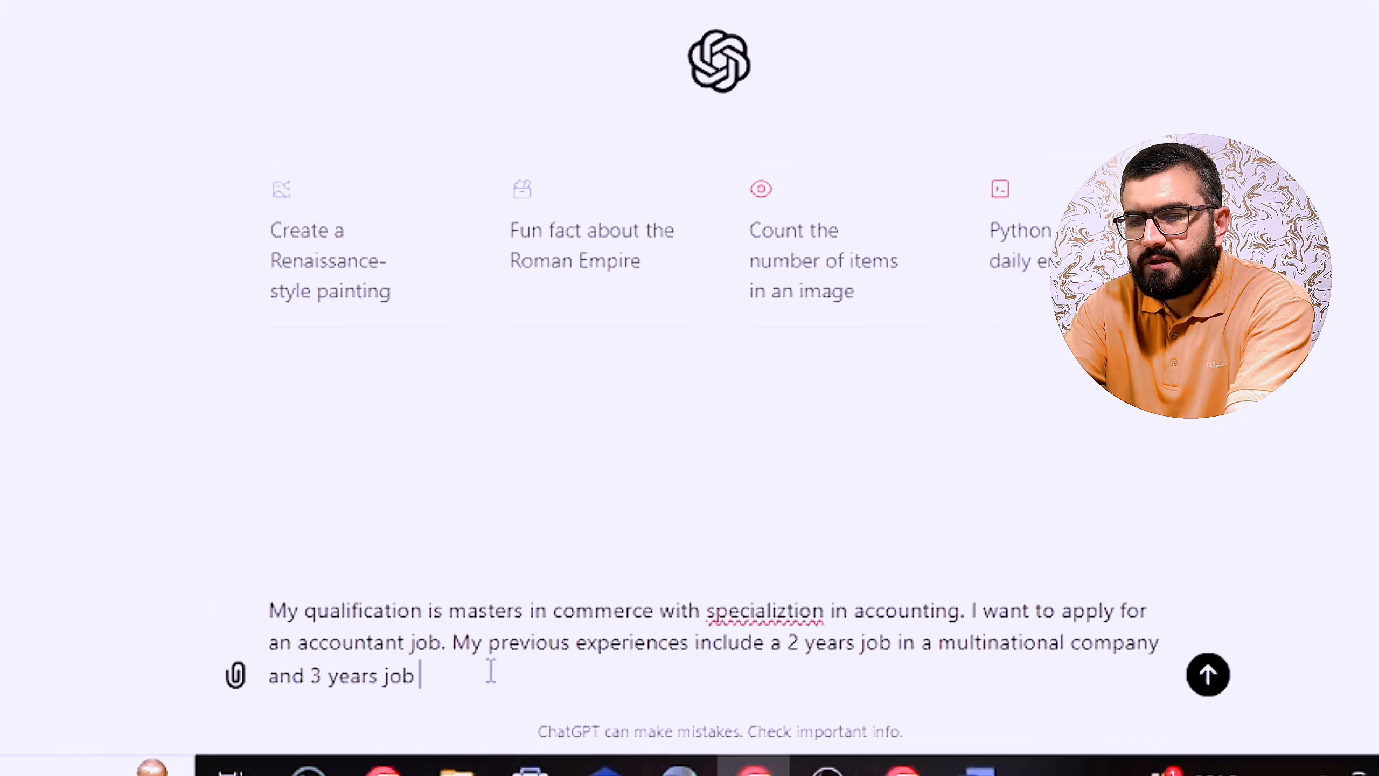
{"action": "type", "text": " in a local "}
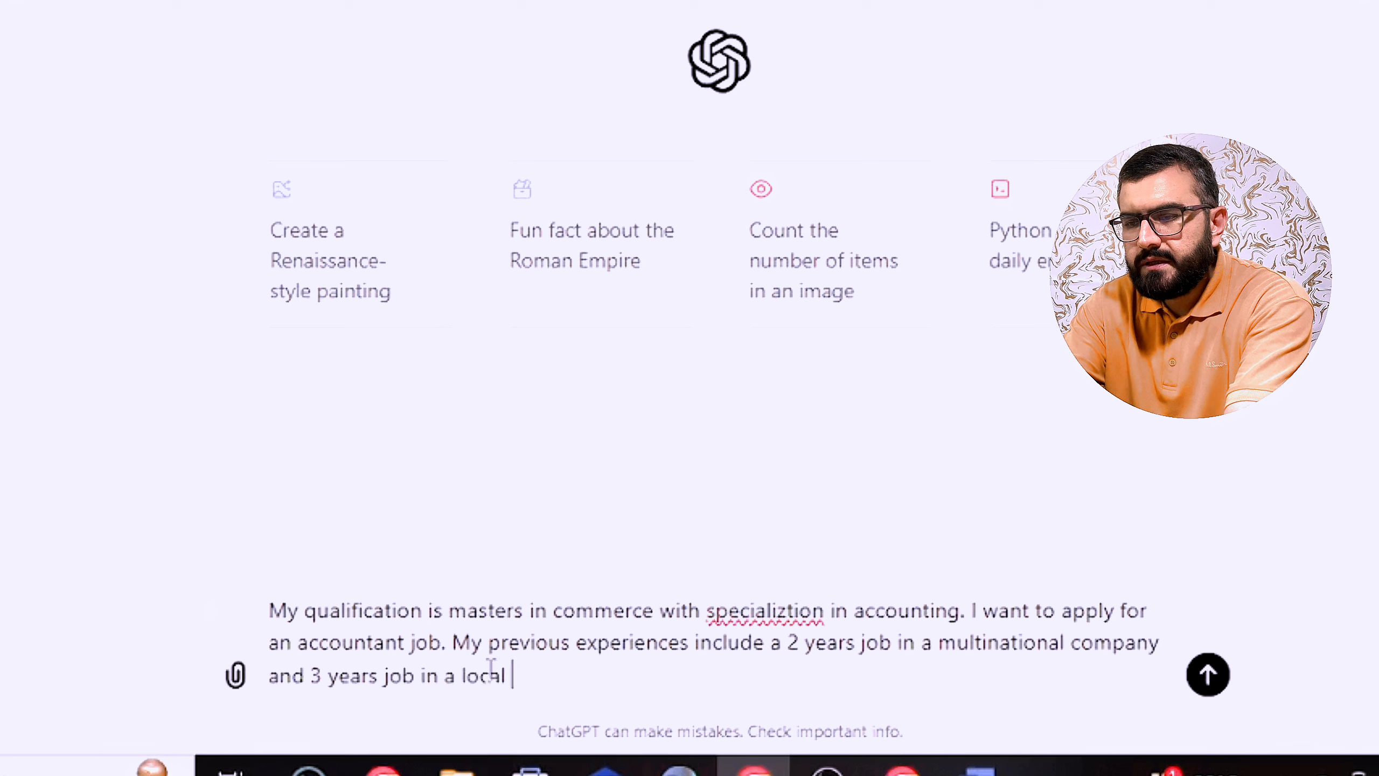
{"action": "type", "text": "coman"}
{"action": "type", "text": "an"}
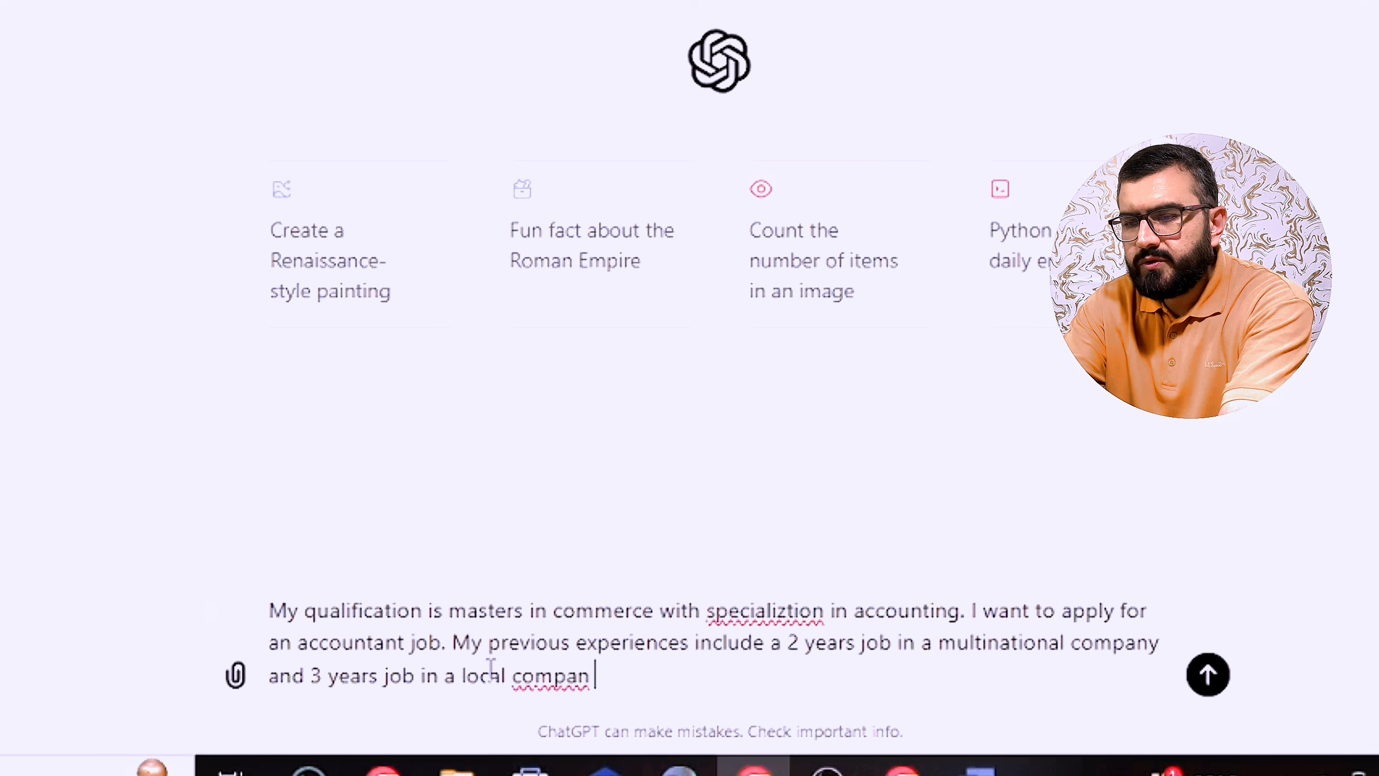
{"action": "type", "text": "y as "}
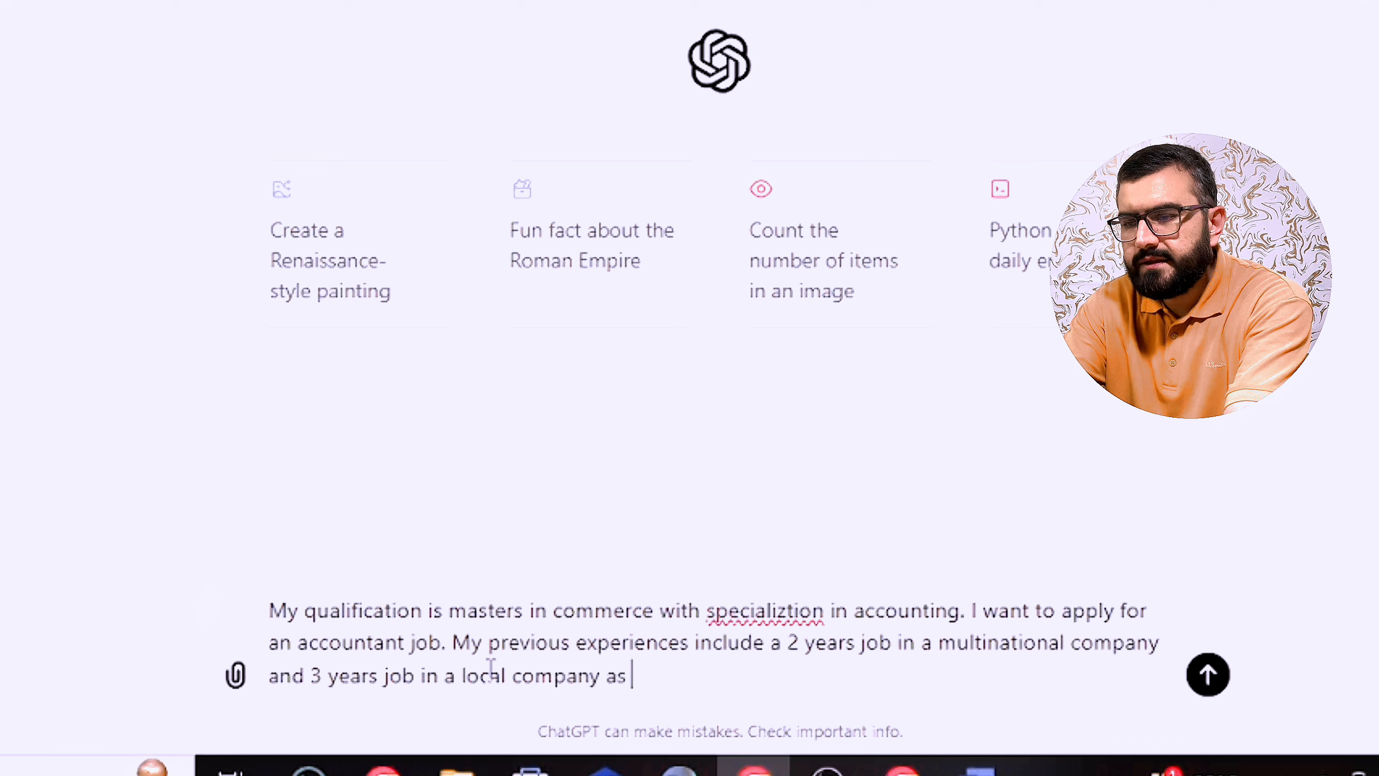
{"action": "type", "text": "an ac"}
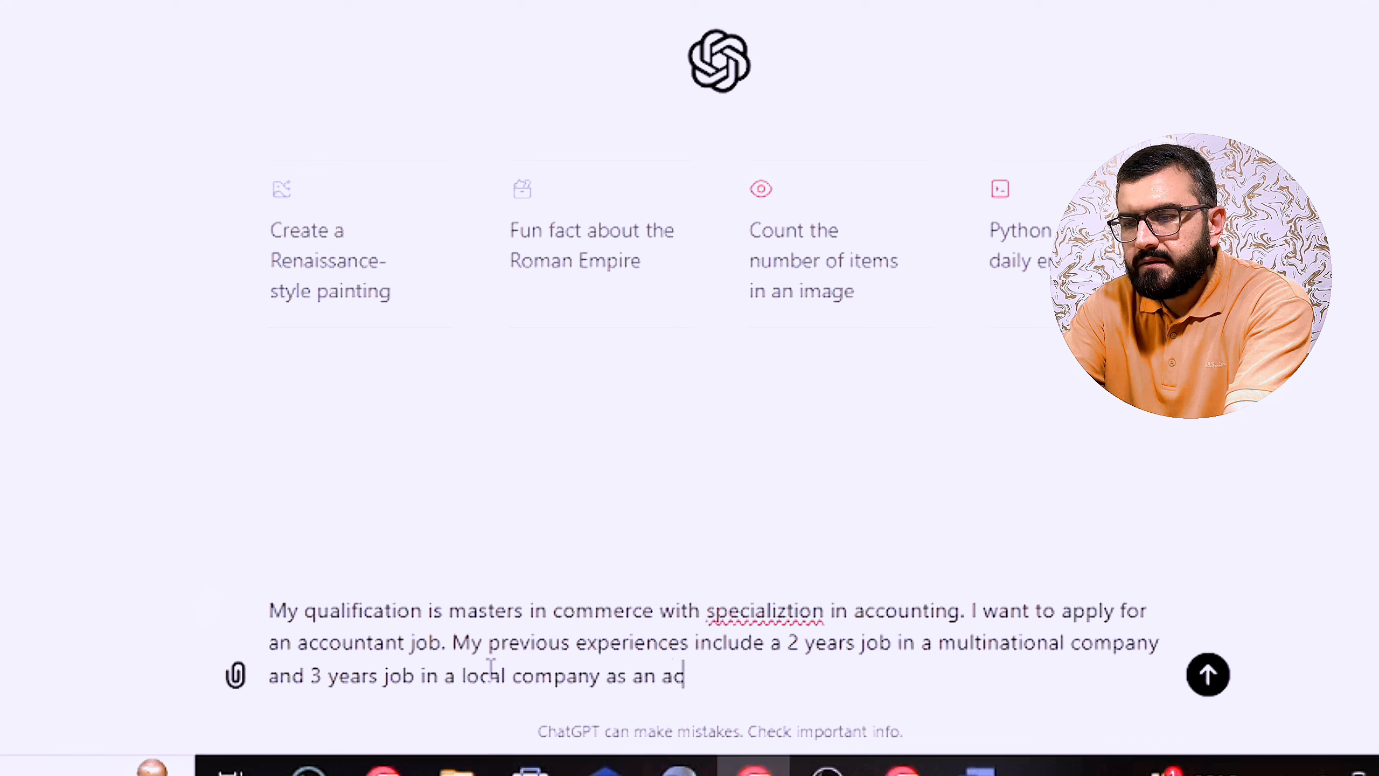
{"action": "type", "text": "countant. "}
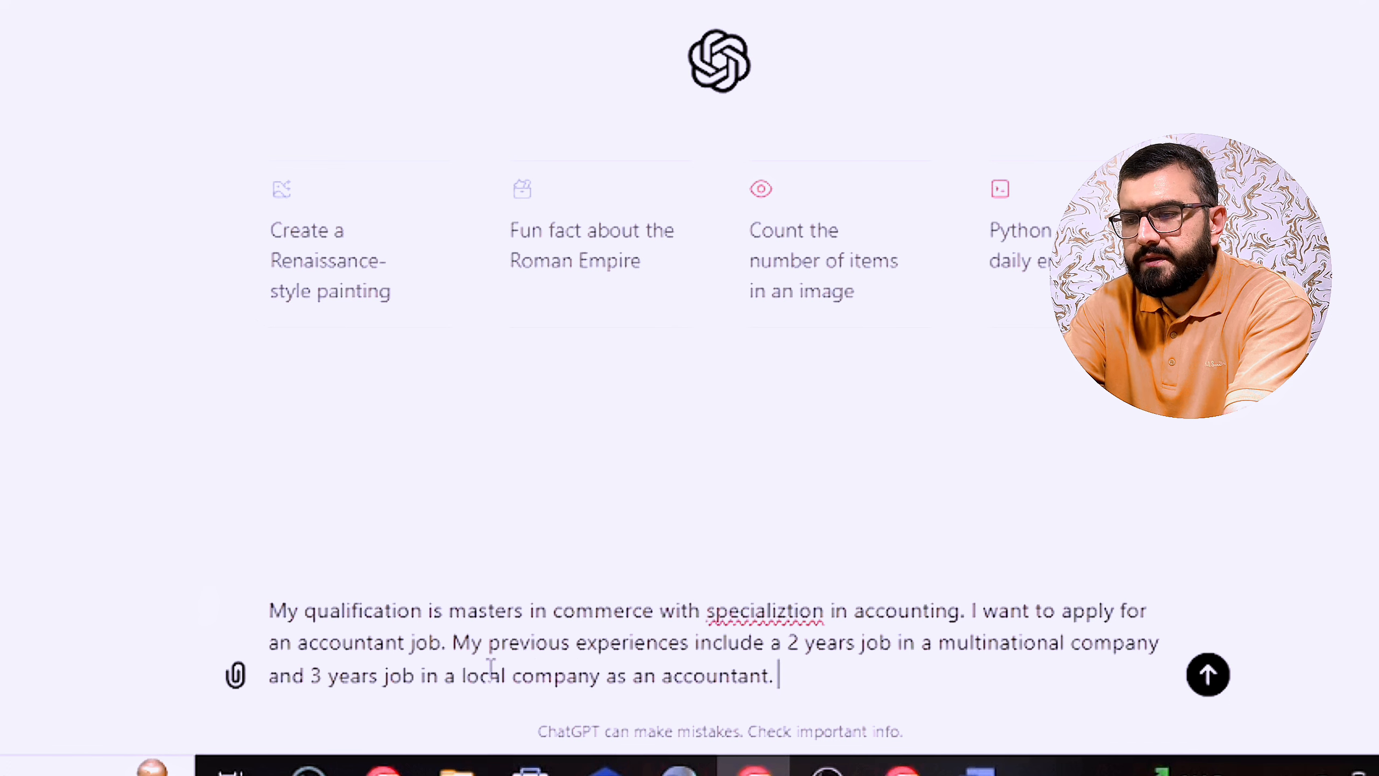
{"action": "type", "text": "Please generate my "}
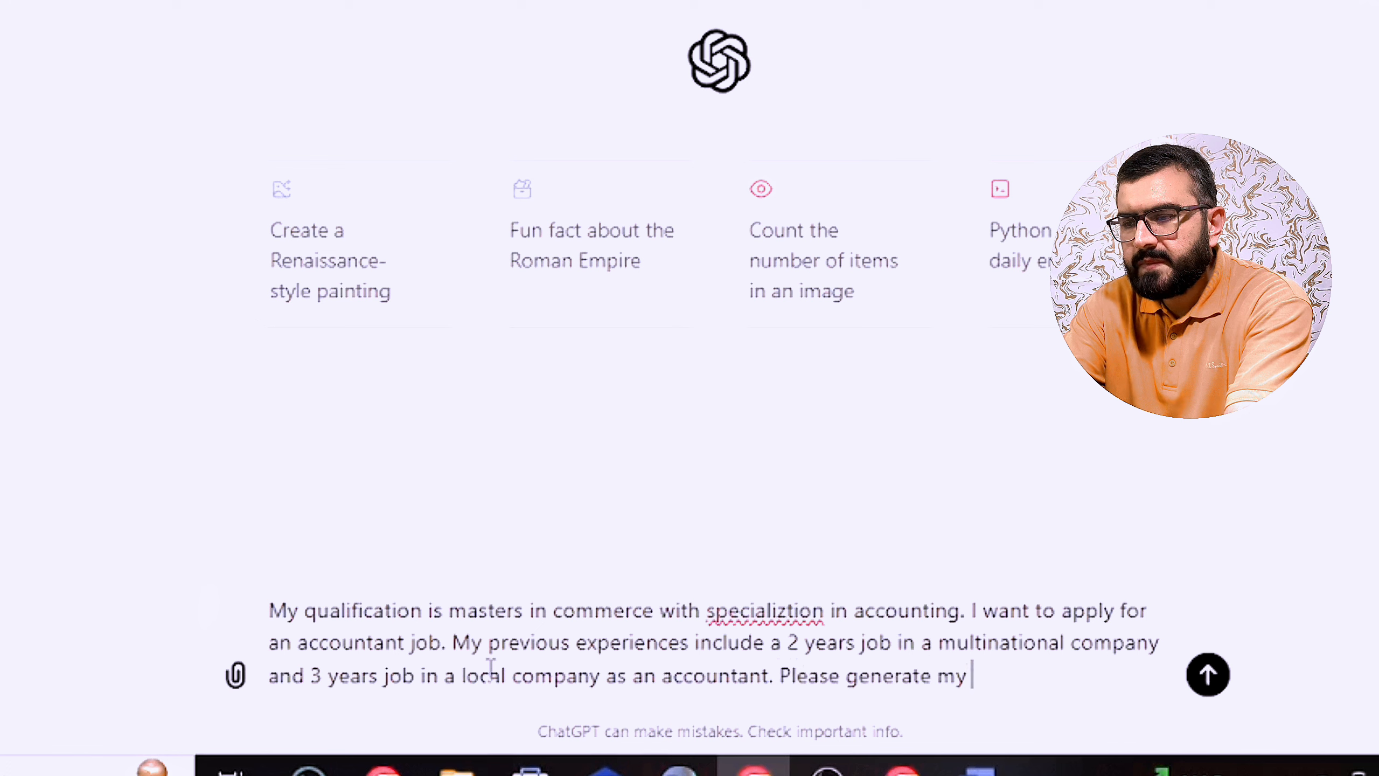
{"action": "type", "text": "cv"}
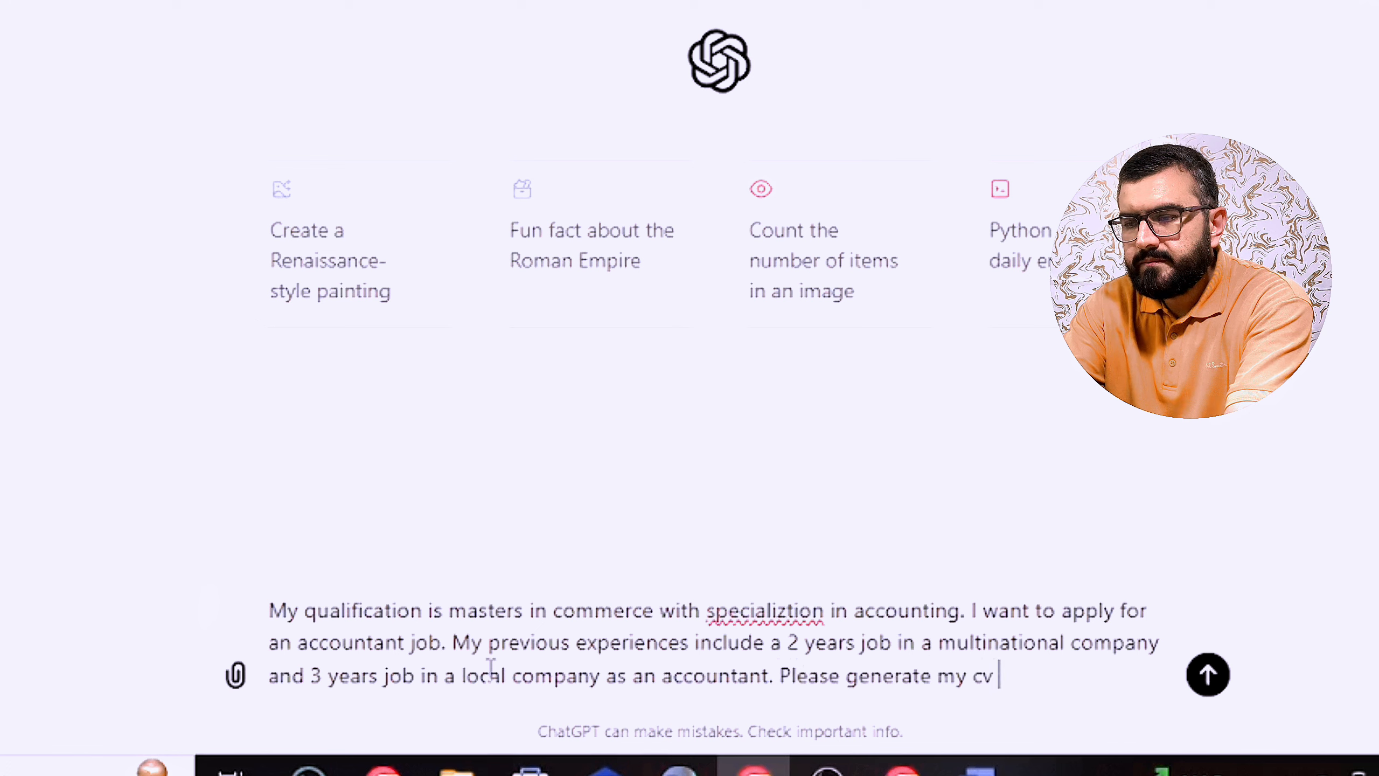
{"action": "type", "text": " re"}
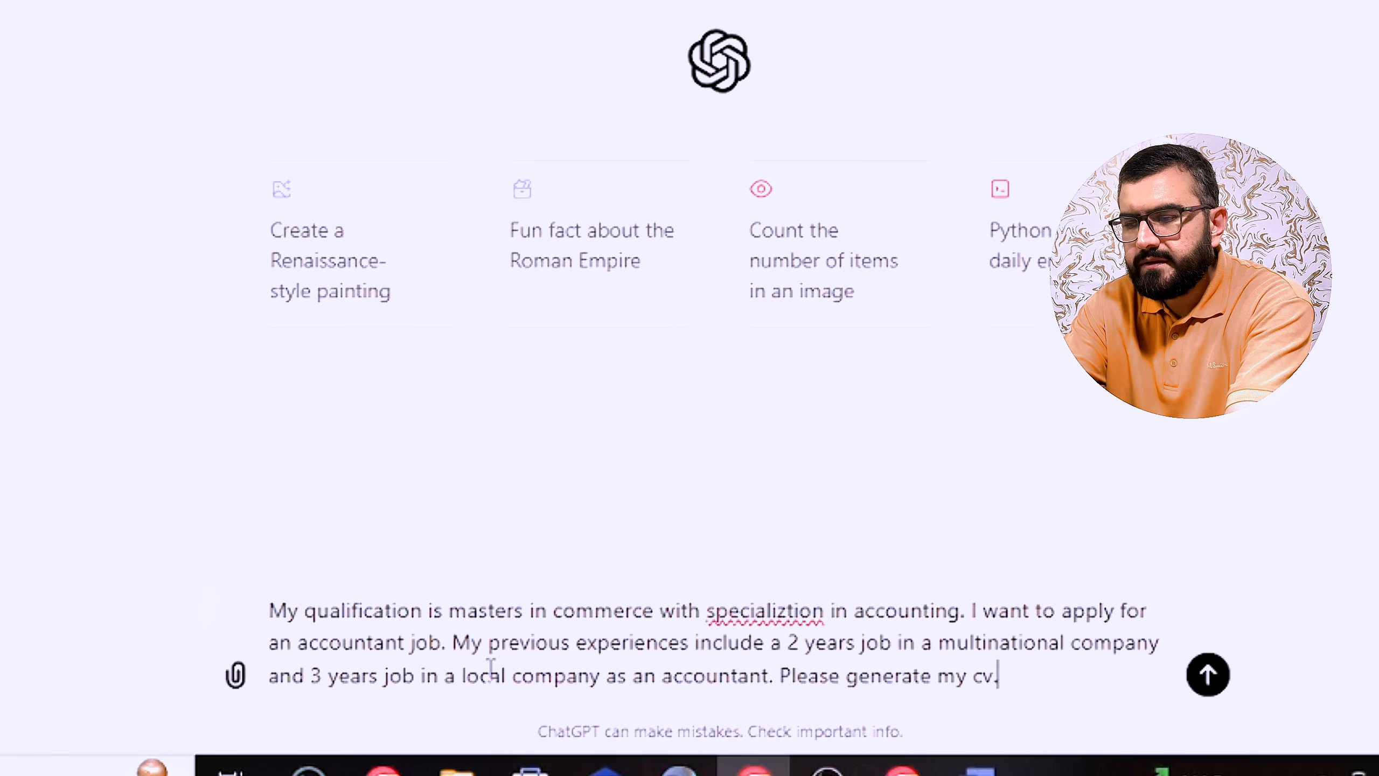
{"action": "type", "text": "/resume"}
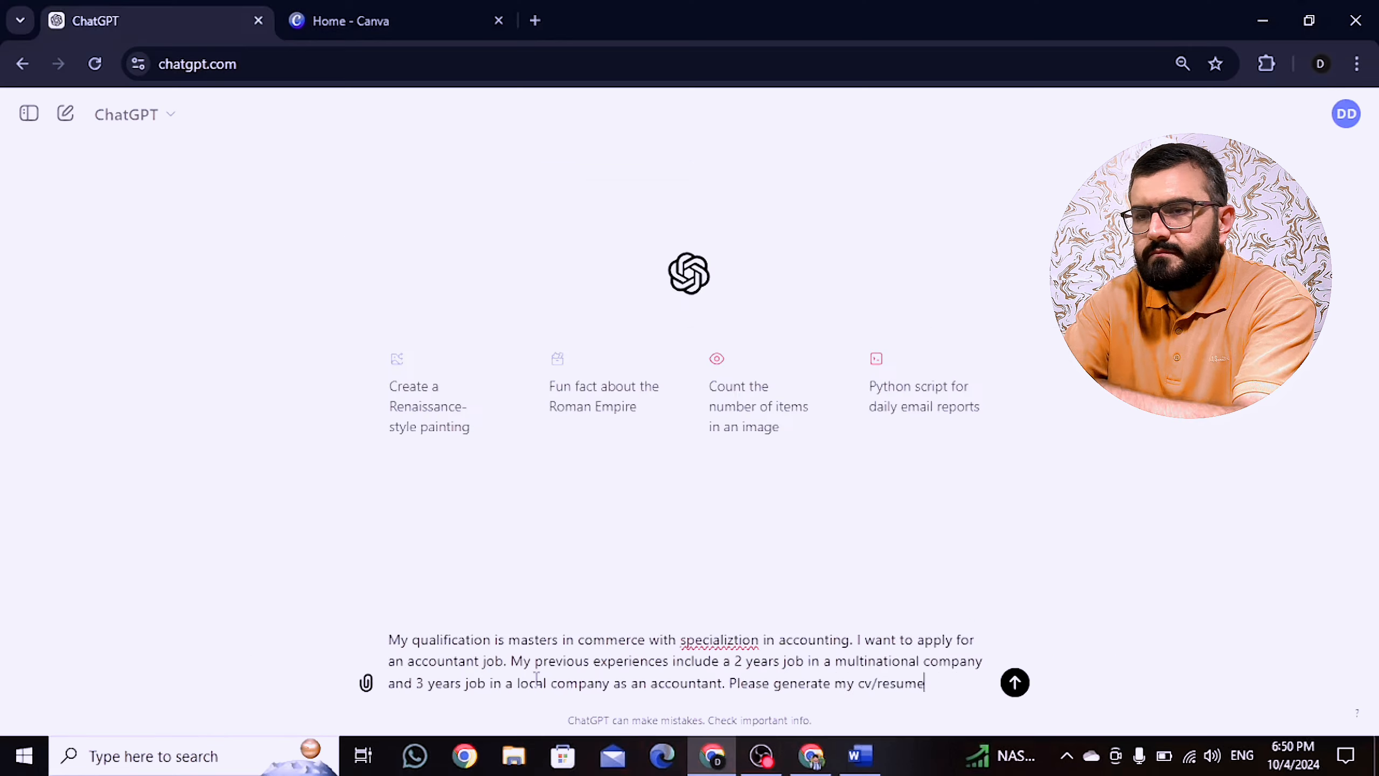
{"action": "key", "text": "Return"}
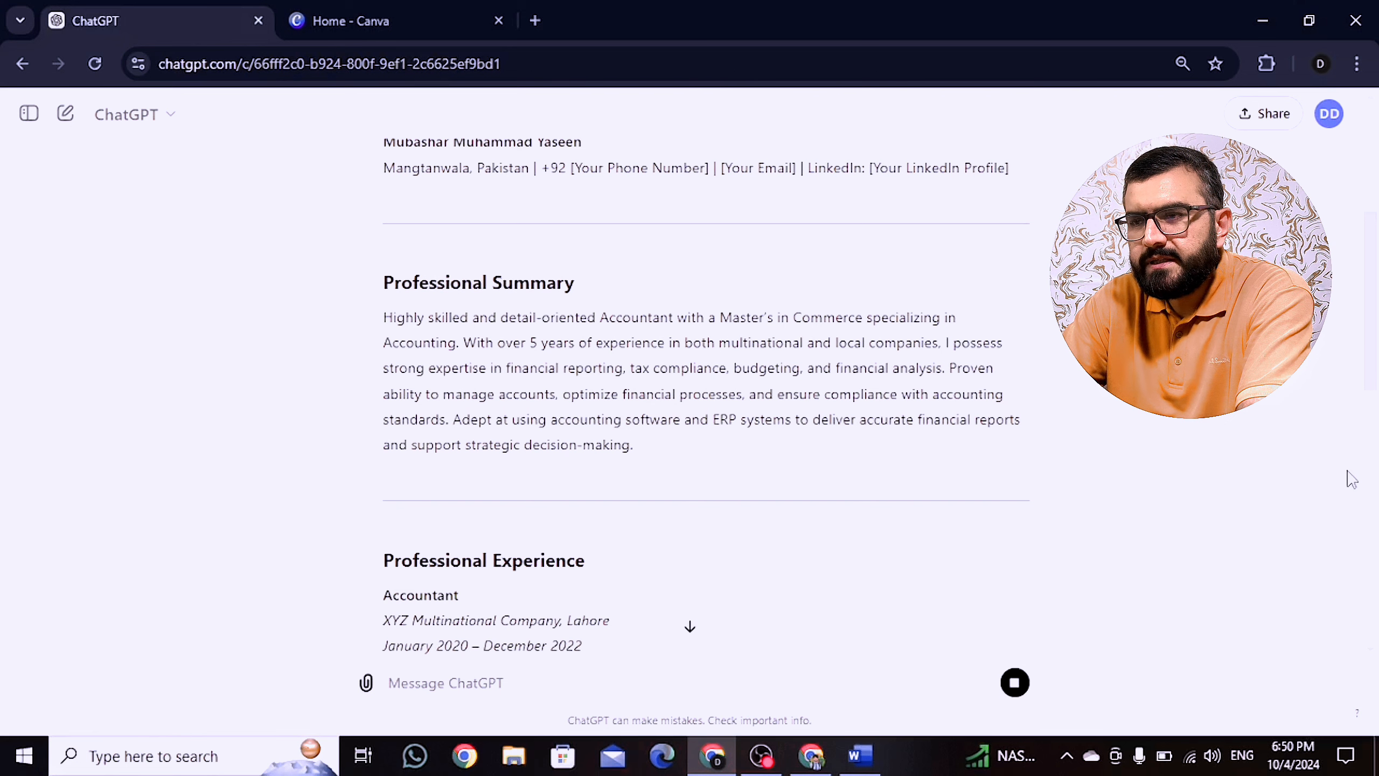
Step: Scroll through ChatGPT's generated resume down to the References section and back to the top
{"action": "left_click_drag", "start_coordinate": [1347, 470], "coordinate": [1346, 492]}
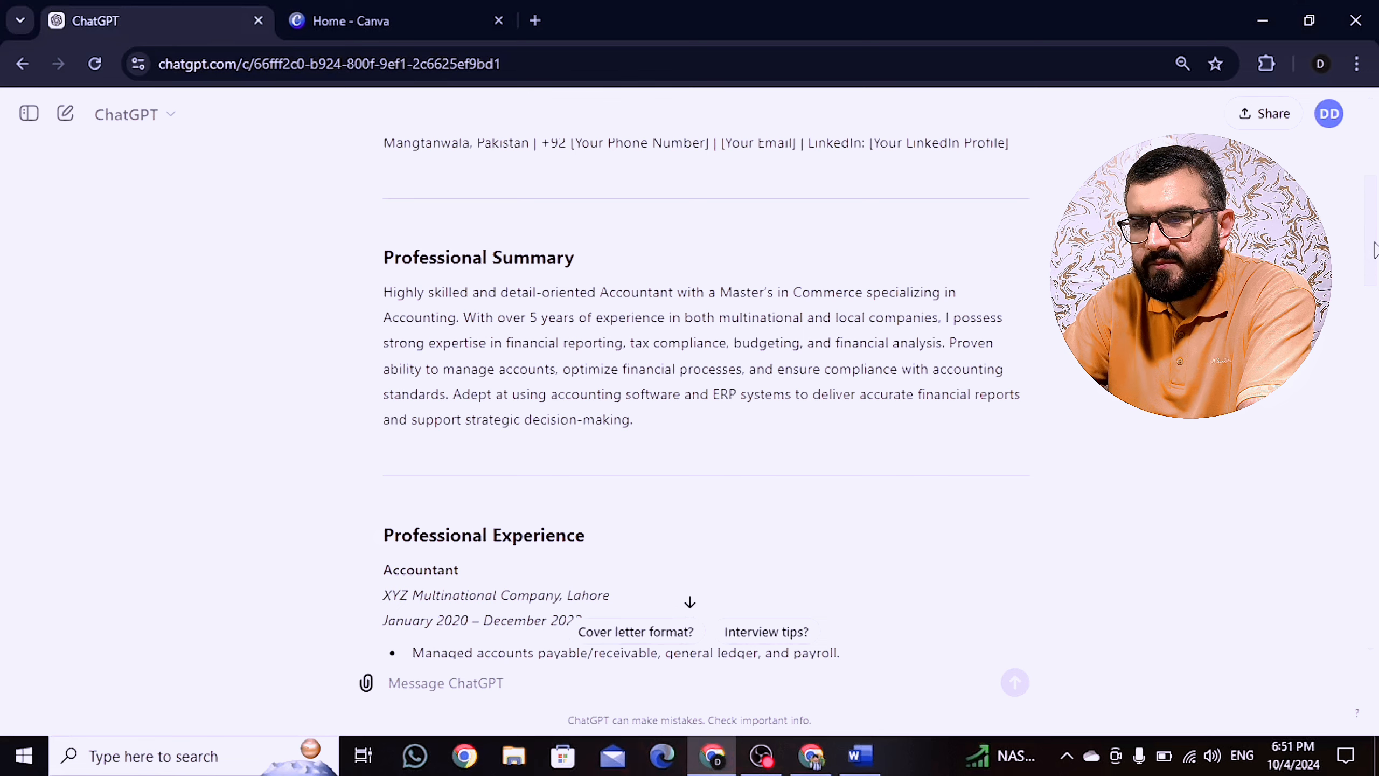
{"action": "left_click_drag", "start_coordinate": [1374, 250], "coordinate": [1333, 620]}
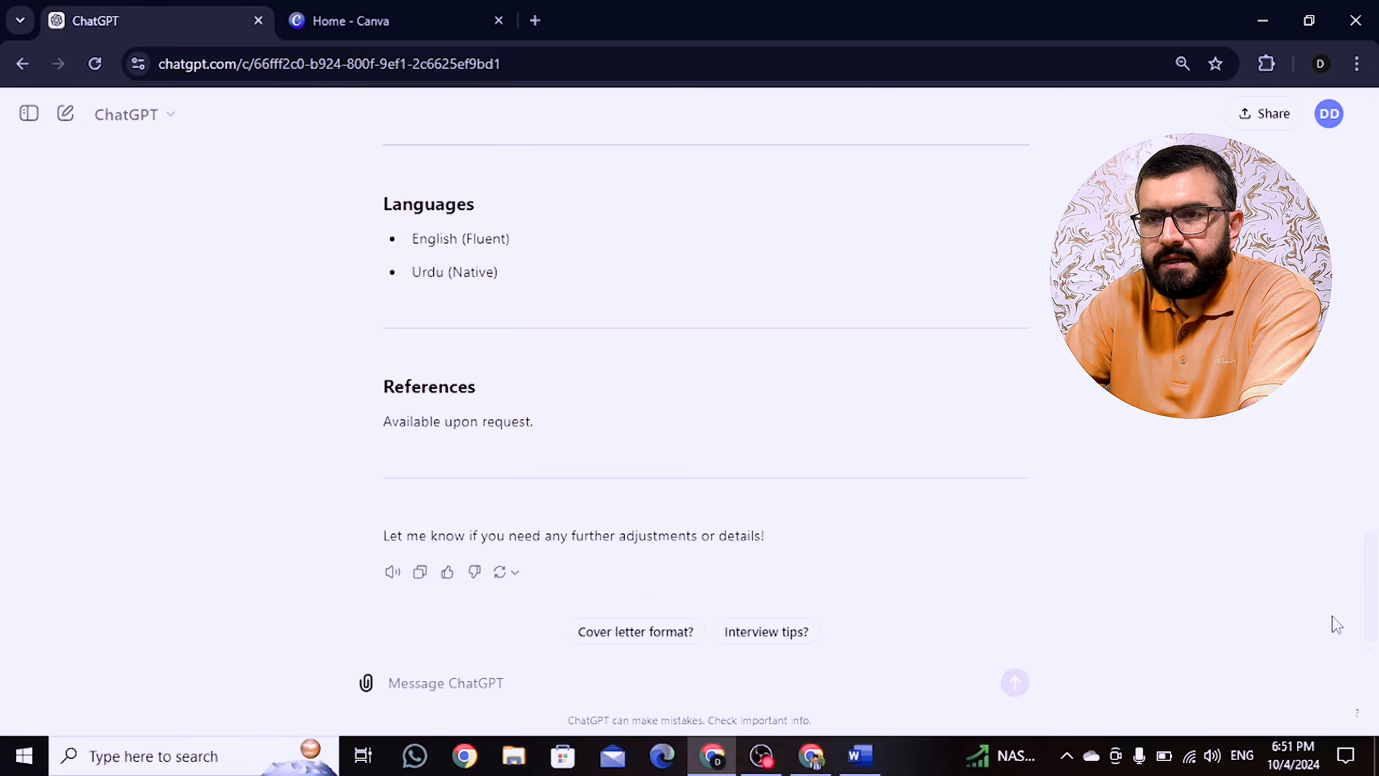
{"action": "left_click_drag", "start_coordinate": [1333, 617], "coordinate": [1373, 157]}
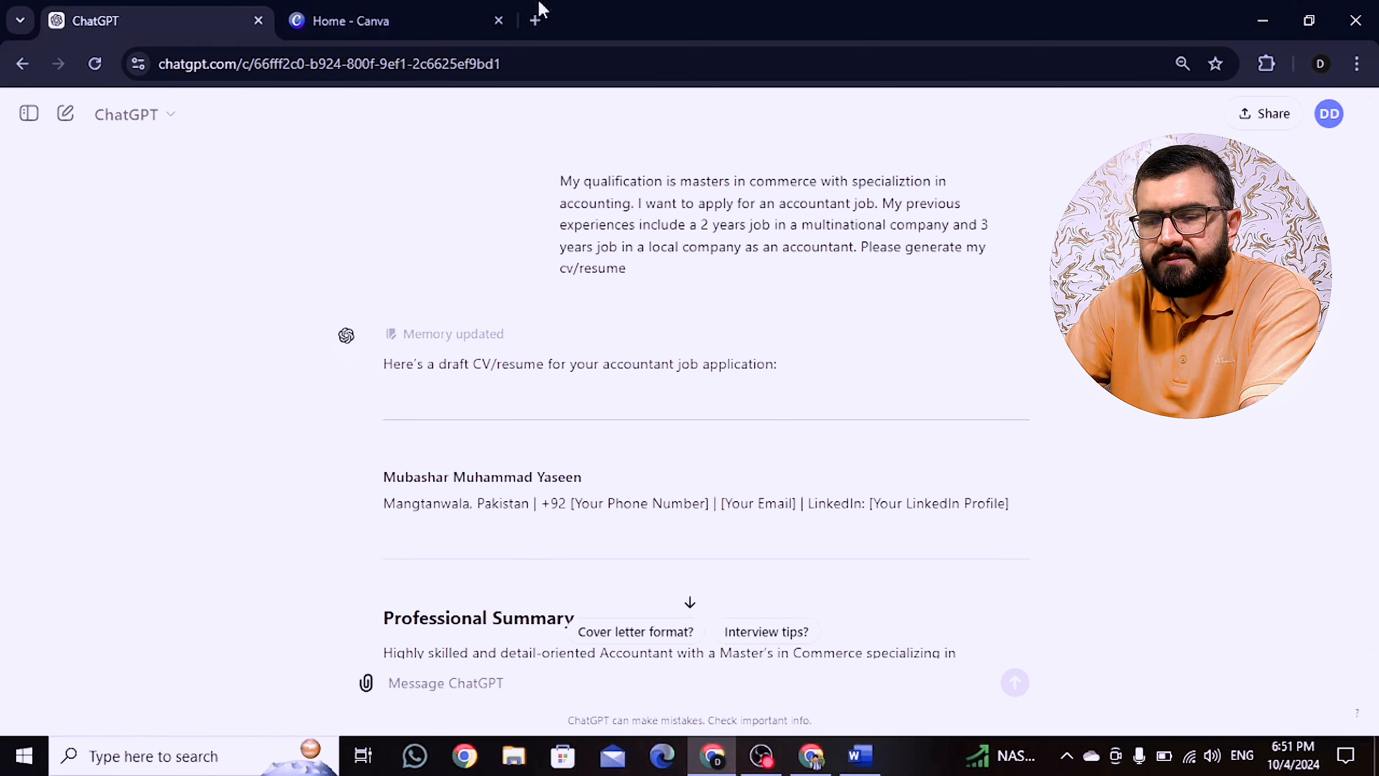
Step: From the Canva home page, search design types for 'resume' and start an Accounting Resume design
{"action": "left_click", "coordinate": [399, 5]}
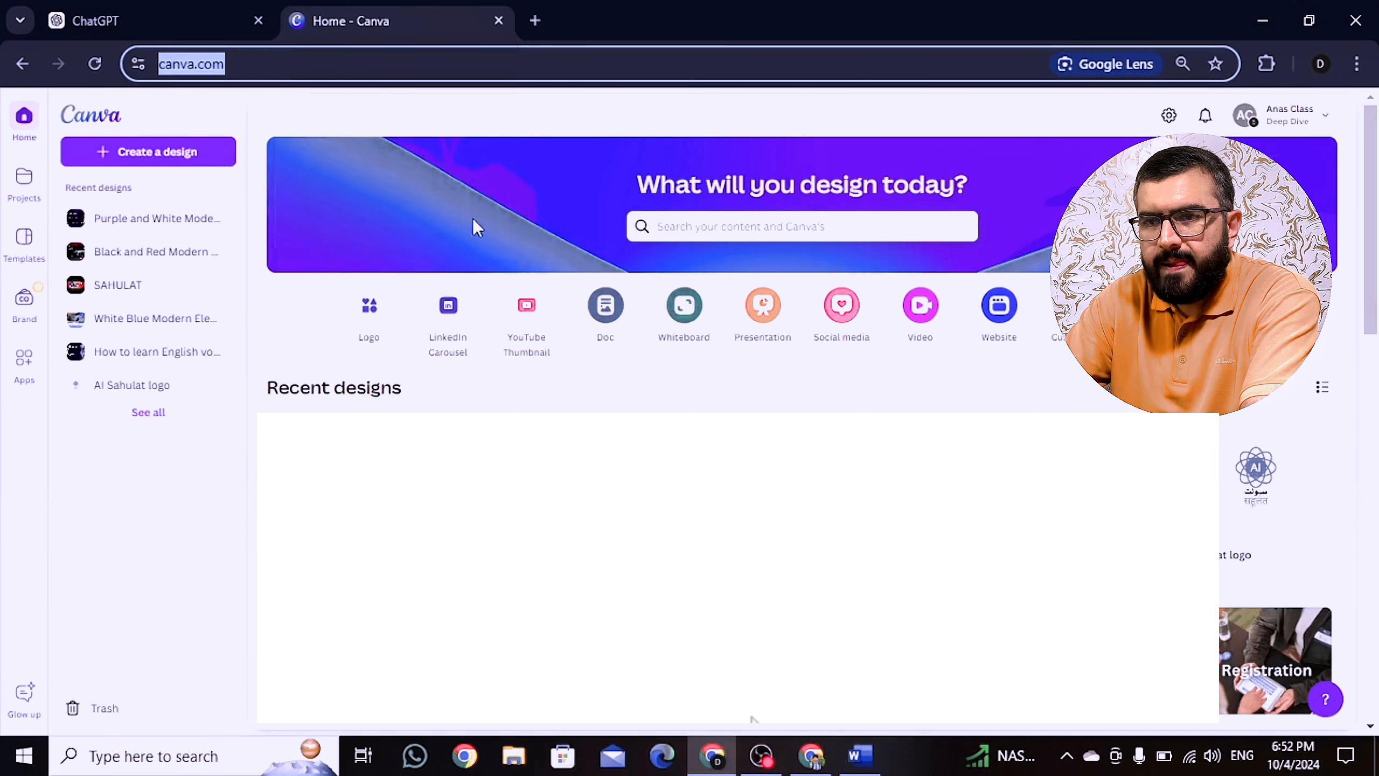
{"action": "left_click", "coordinate": [187, 154]}
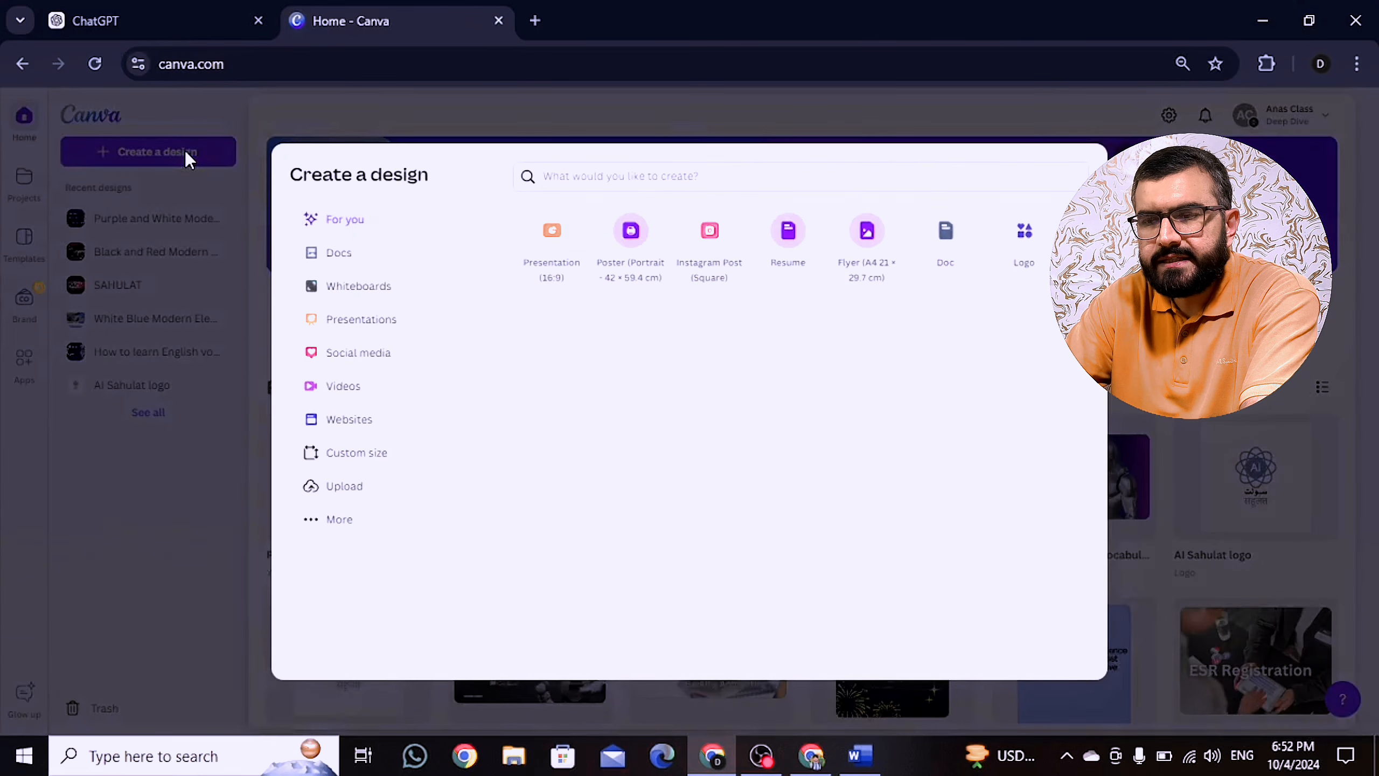
{"action": "left_click", "coordinate": [584, 180]}
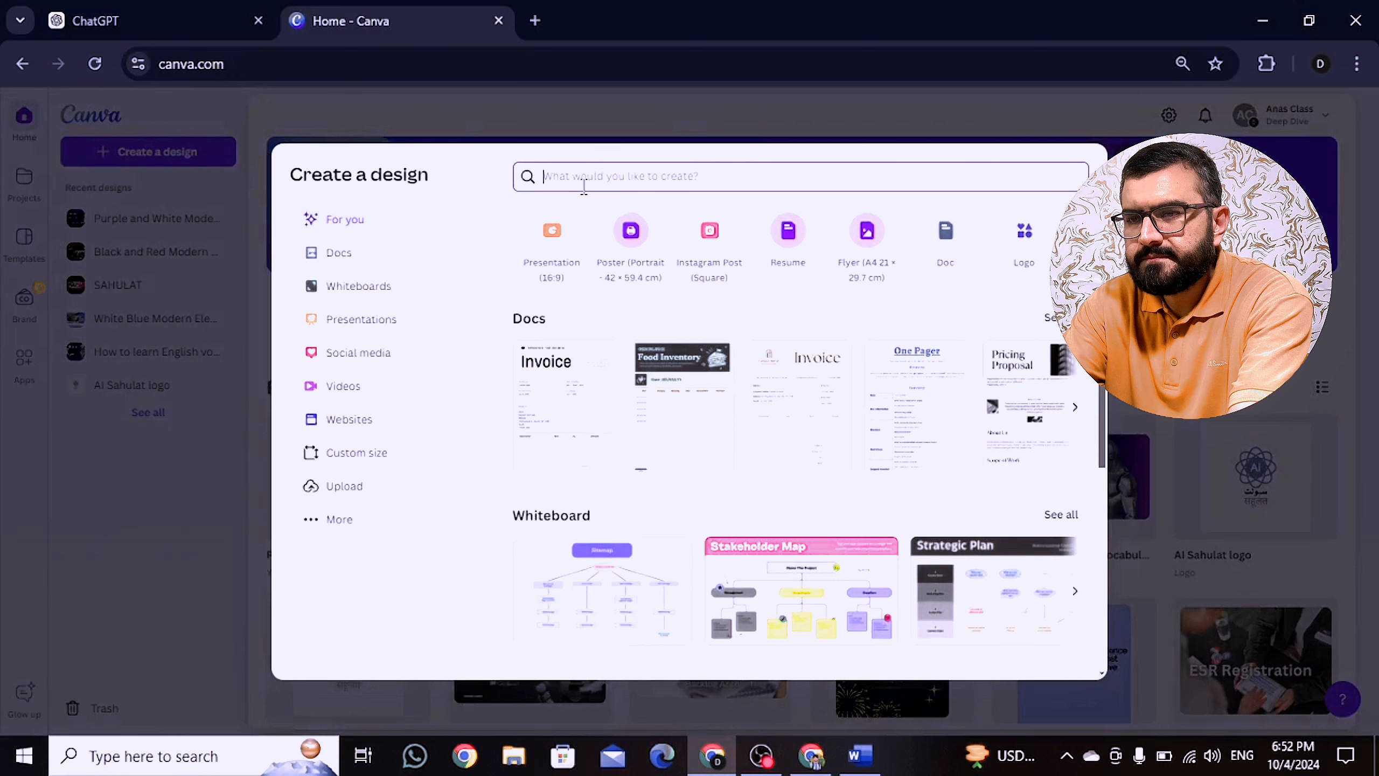
{"action": "type", "text": "resu"}
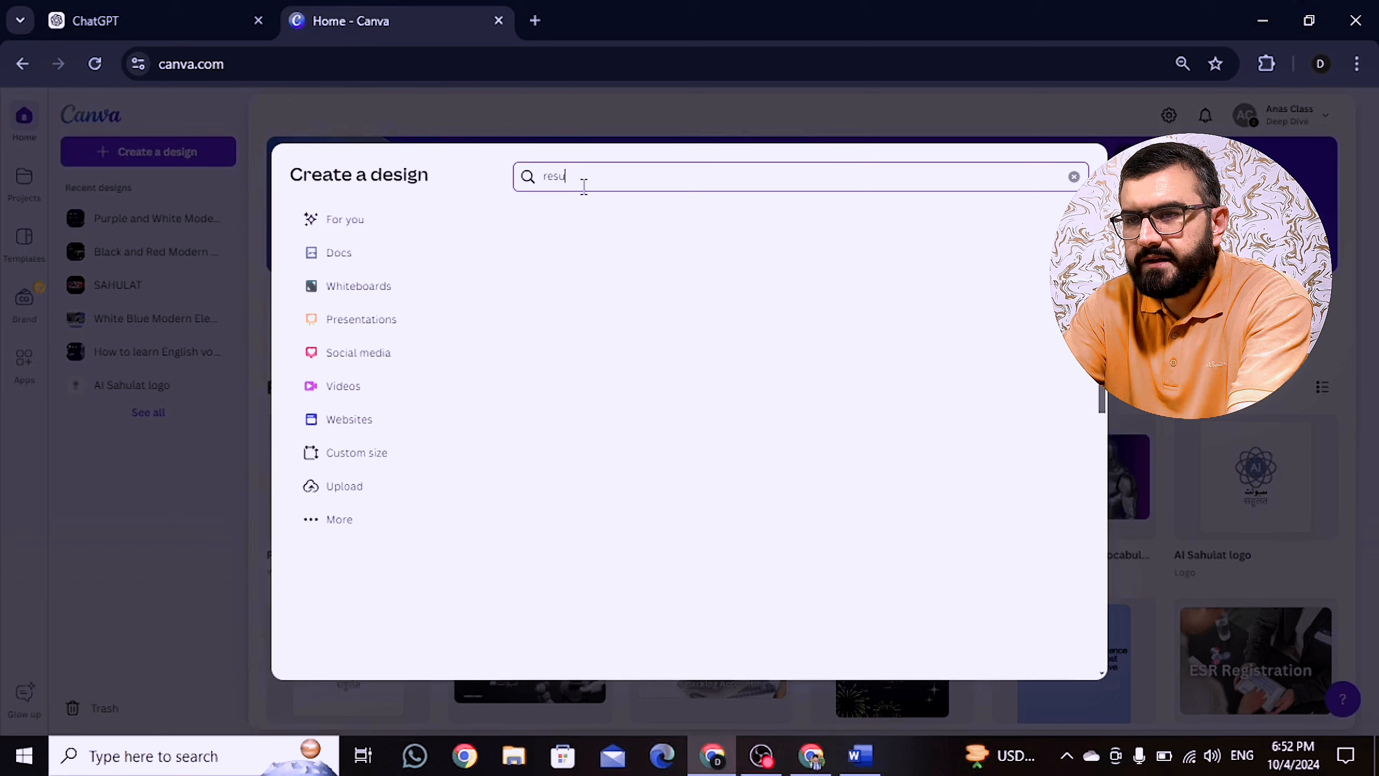
{"action": "type", "text": "me"}
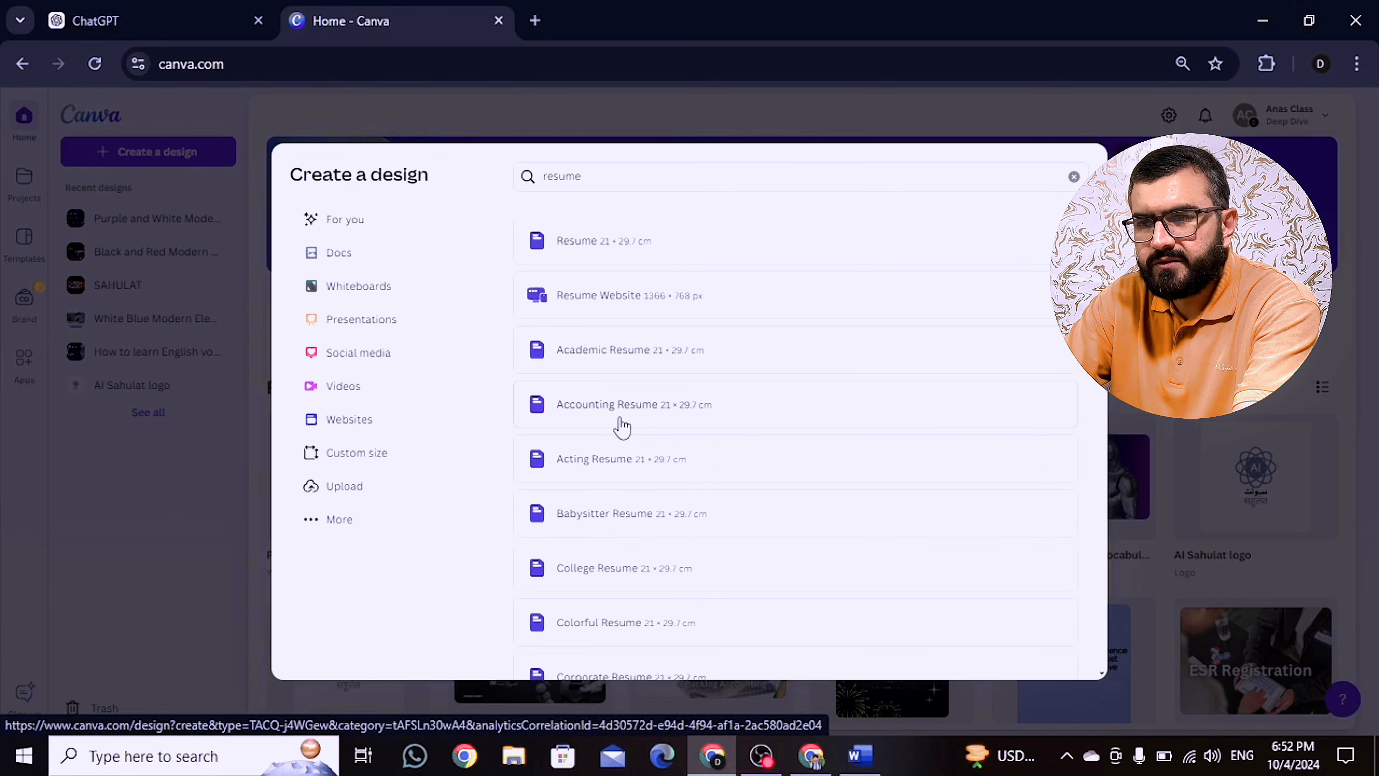
{"action": "left_click", "coordinate": [622, 428]}
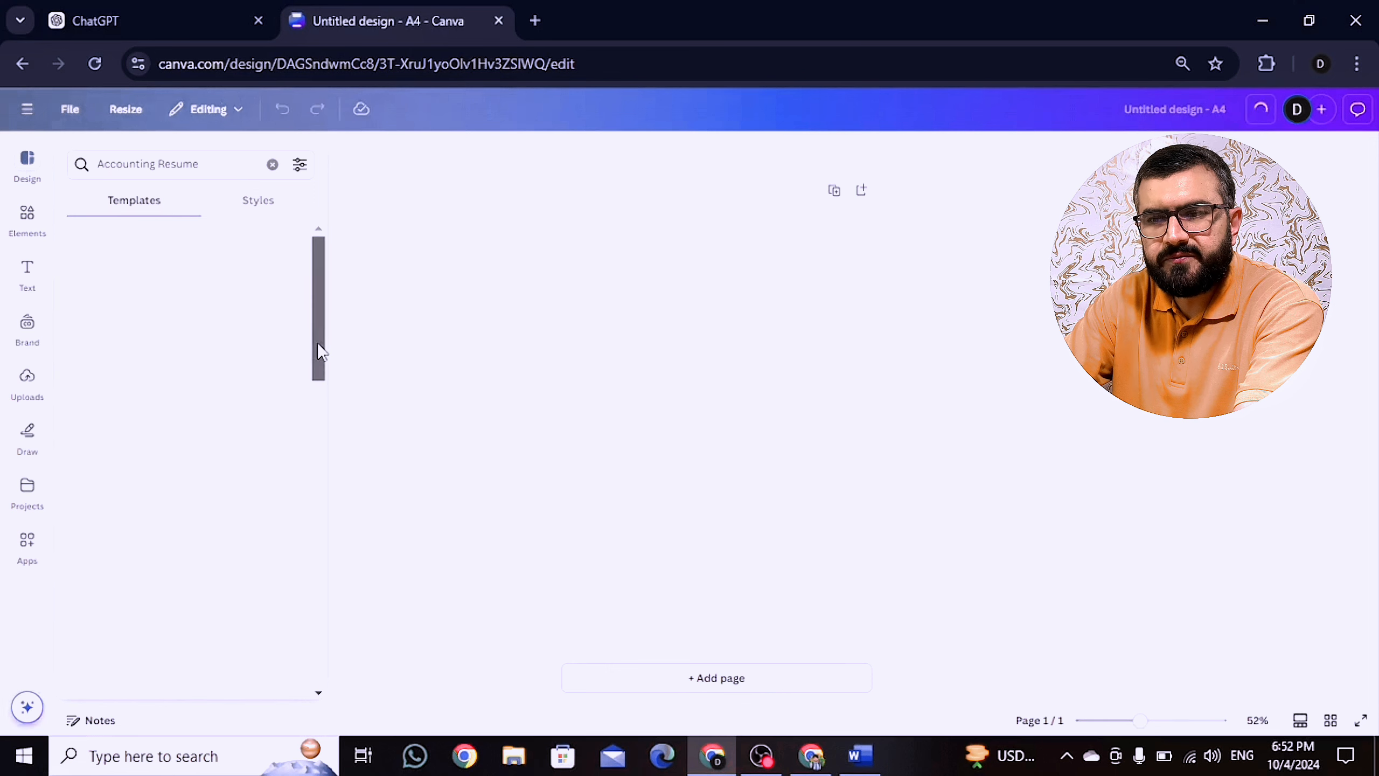
Step: Apply the White Green Black Simple Lined accounting resume template with photo and zoom in on it
{"action": "left_click_drag", "start_coordinate": [319, 344], "coordinate": [295, 545]}
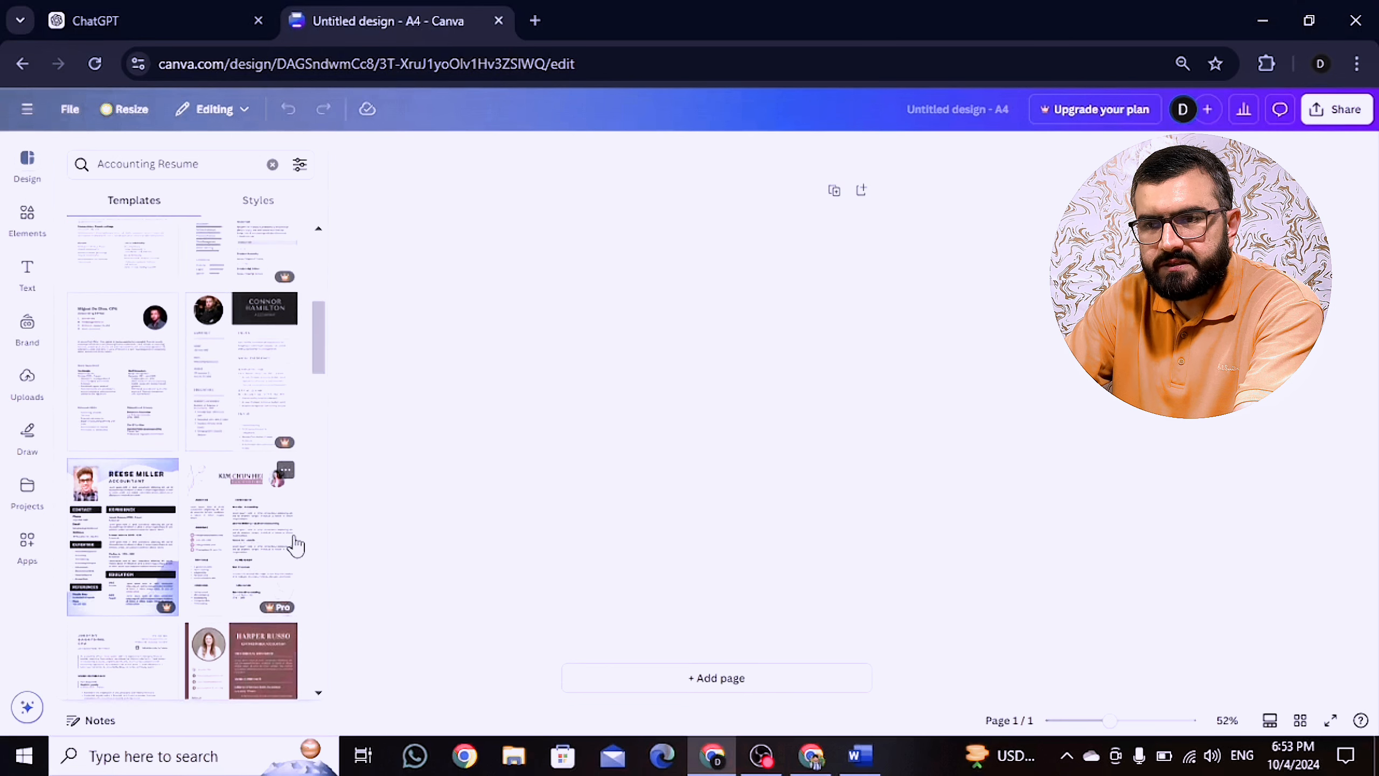
{"action": "left_click", "coordinate": [95, 376]}
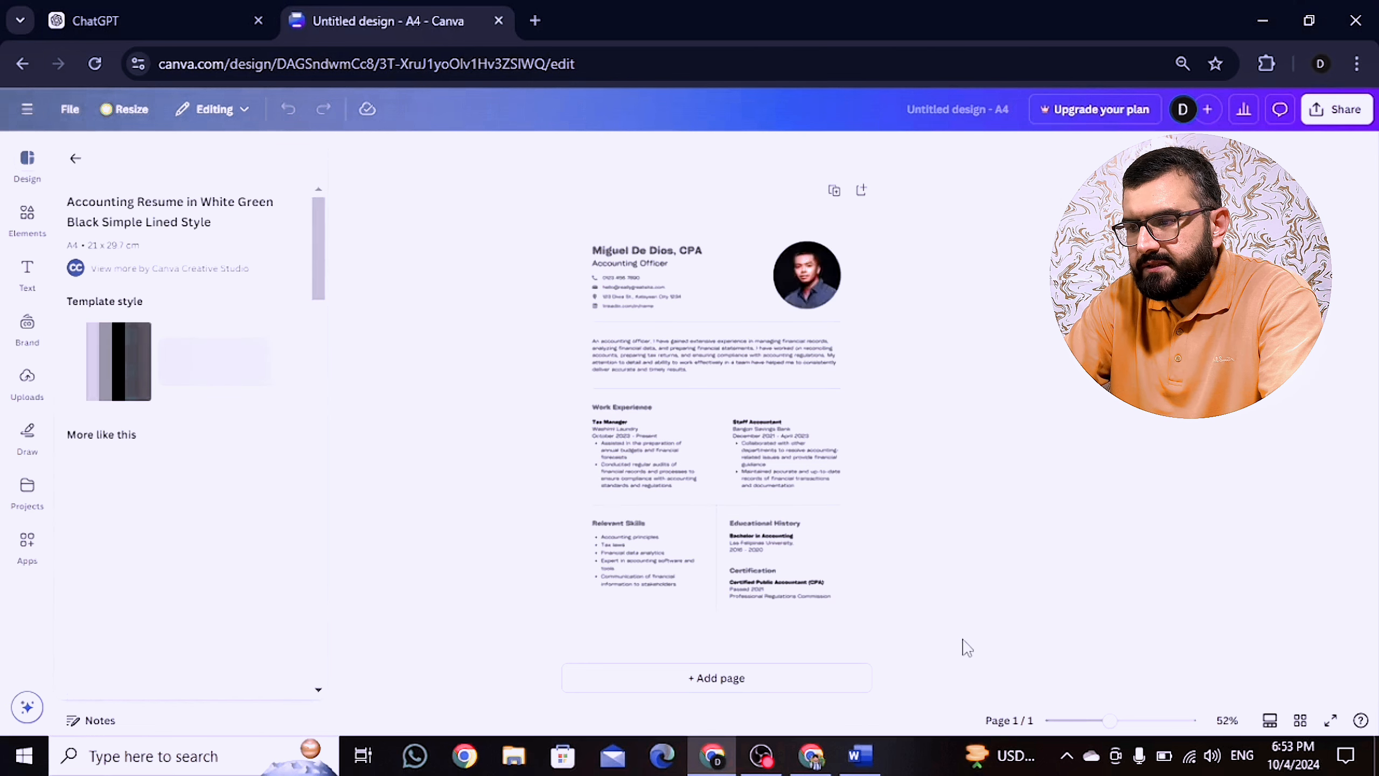
{"action": "left_click_drag", "start_coordinate": [1110, 720], "coordinate": [1143, 722]}
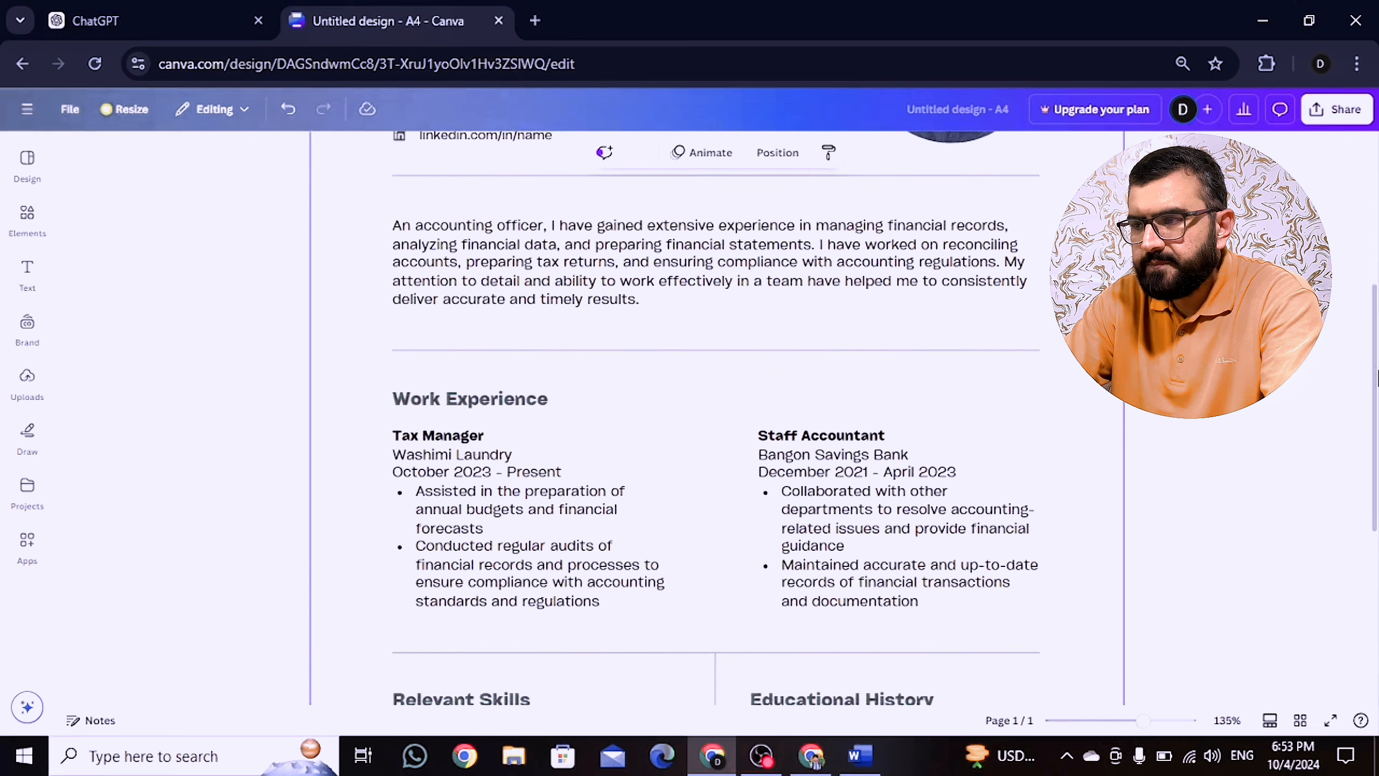
{"action": "scroll", "coordinate": [1357, 231], "scroll_direction": "up", "scroll_amount": 5}
{"action": "scroll", "coordinate": [1357, 231], "scroll_direction": "down", "scroll_amount": 2}
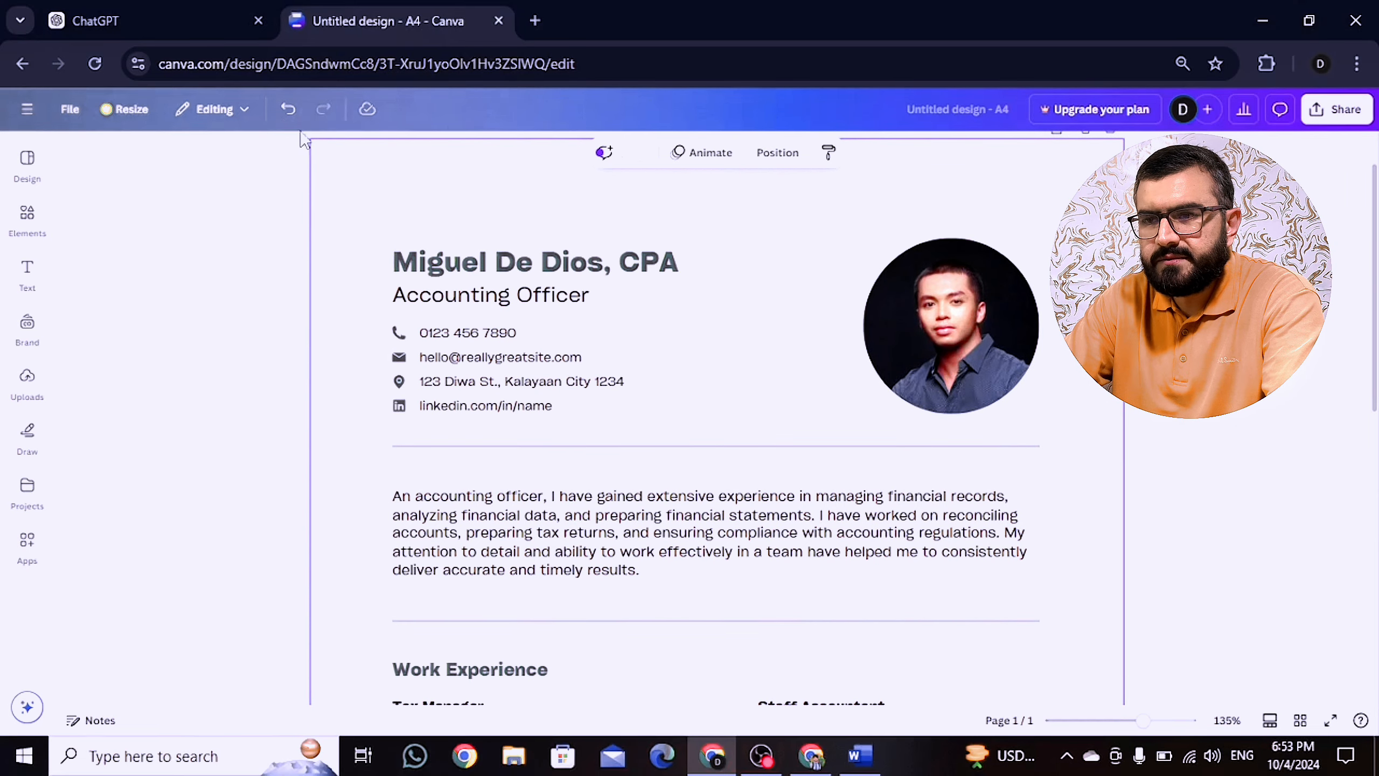
Step: Replace the sample name heading with the applicant's name and the job title with 'Accountant'
{"action": "left_click", "coordinate": [459, 275]}
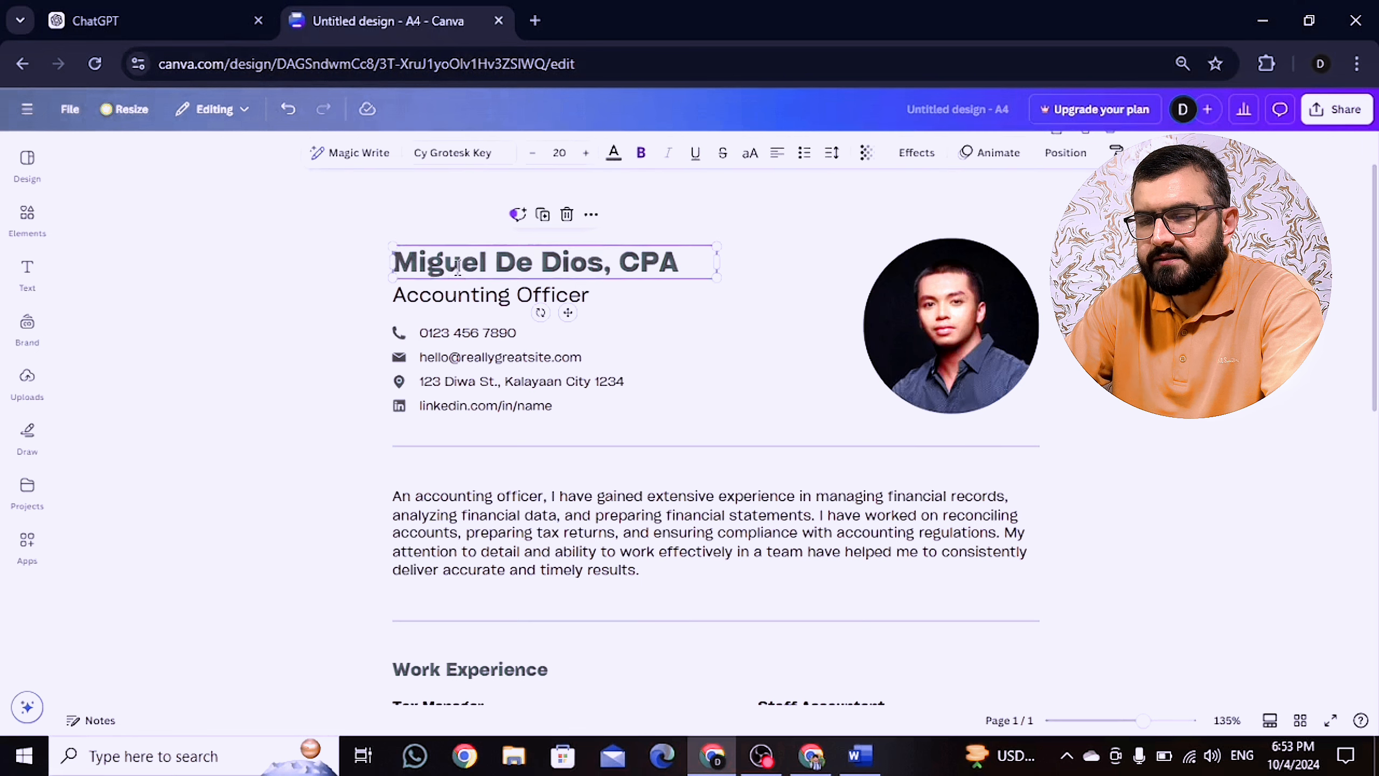
{"action": "left_click", "coordinate": [458, 269]}
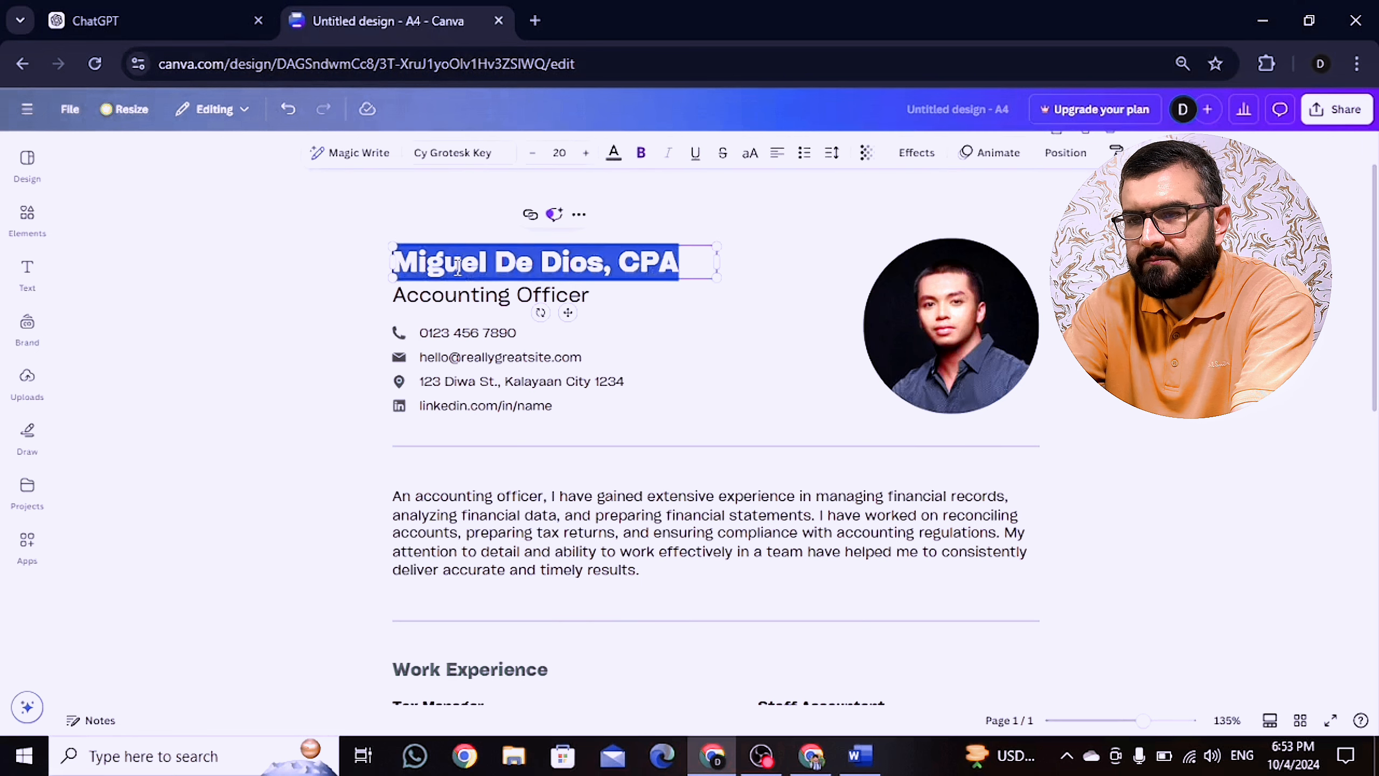
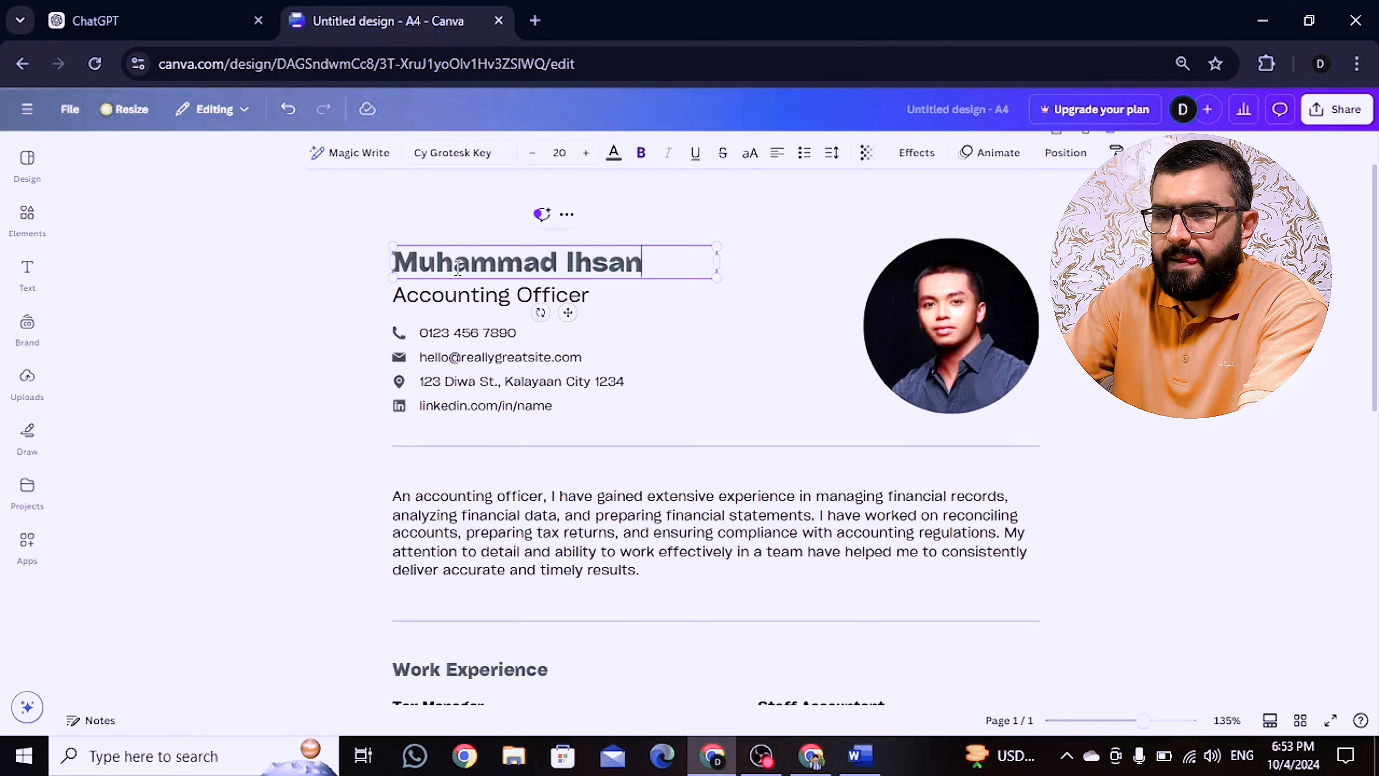
{"action": "left_click", "coordinate": [444, 292]}
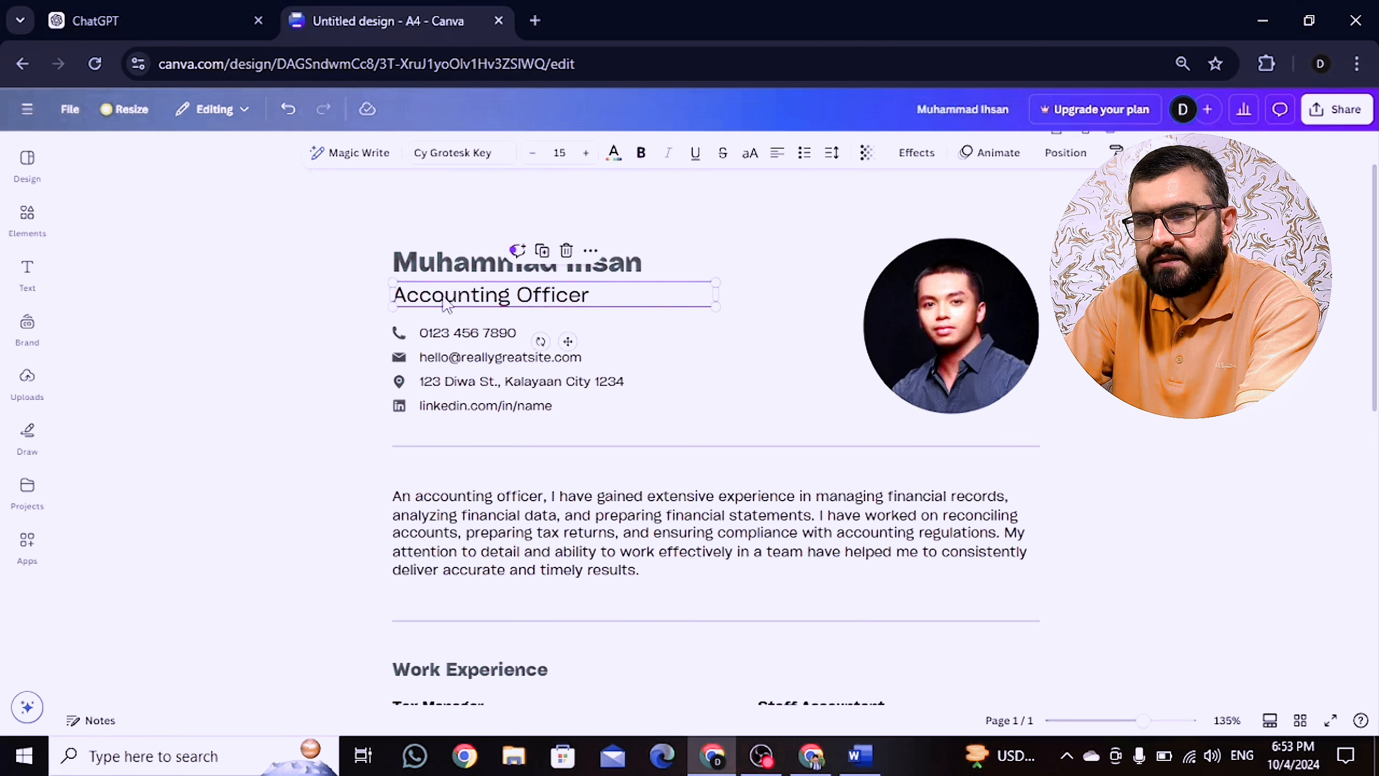
{"action": "double_click", "coordinate": [468, 296]}
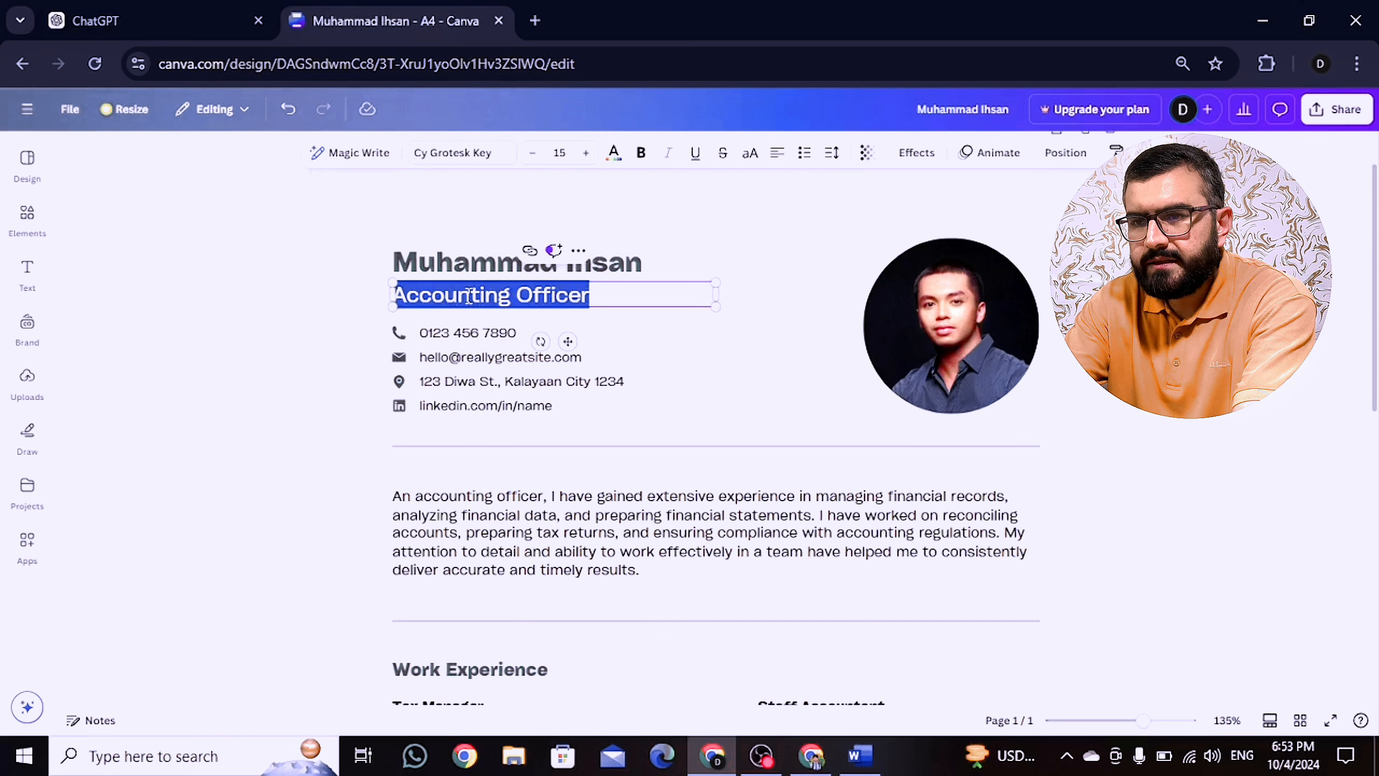
{"action": "type", "text": "Avv"}
{"action": "key", "text": "BackSpace"}
{"action": "key", "text": "BackSpace"}
{"action": "type", "text": "ccou"}
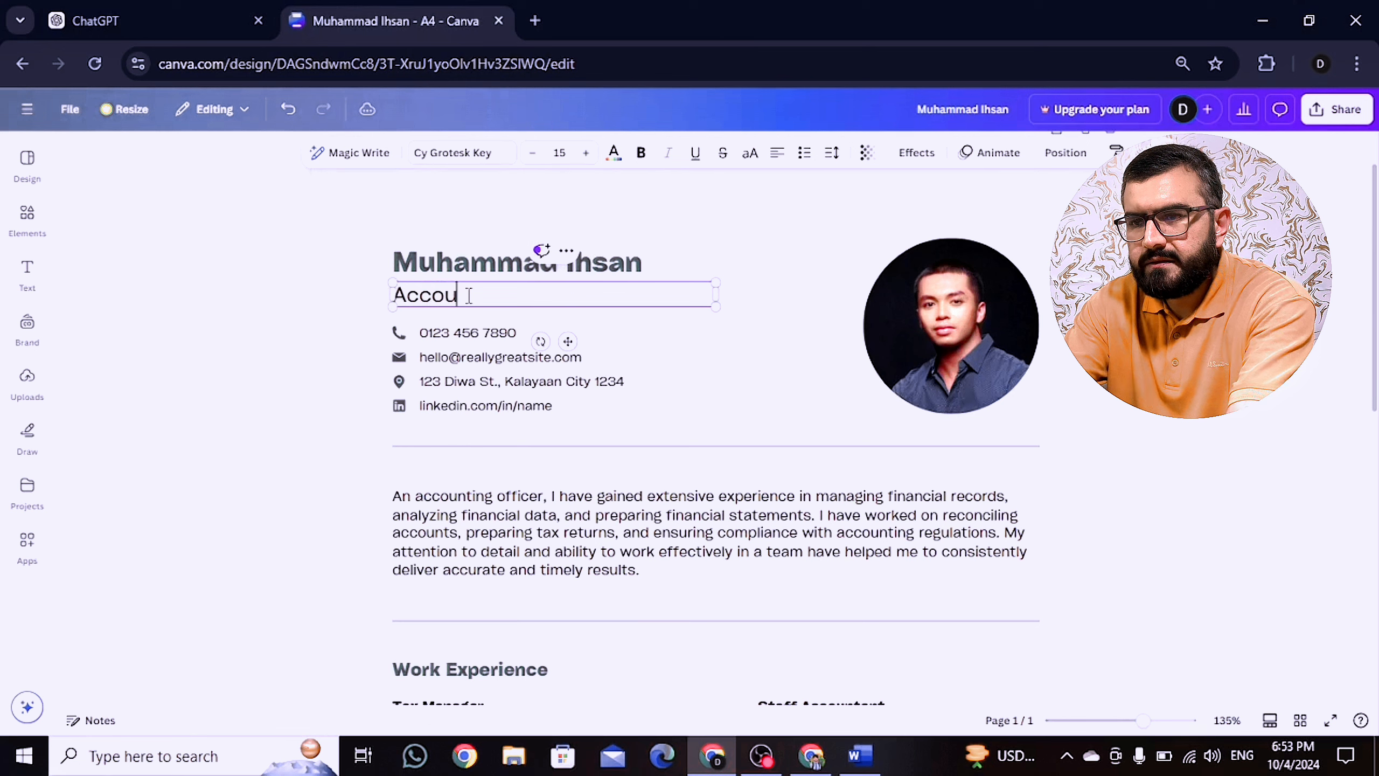
{"action": "type", "text": "ntant"}
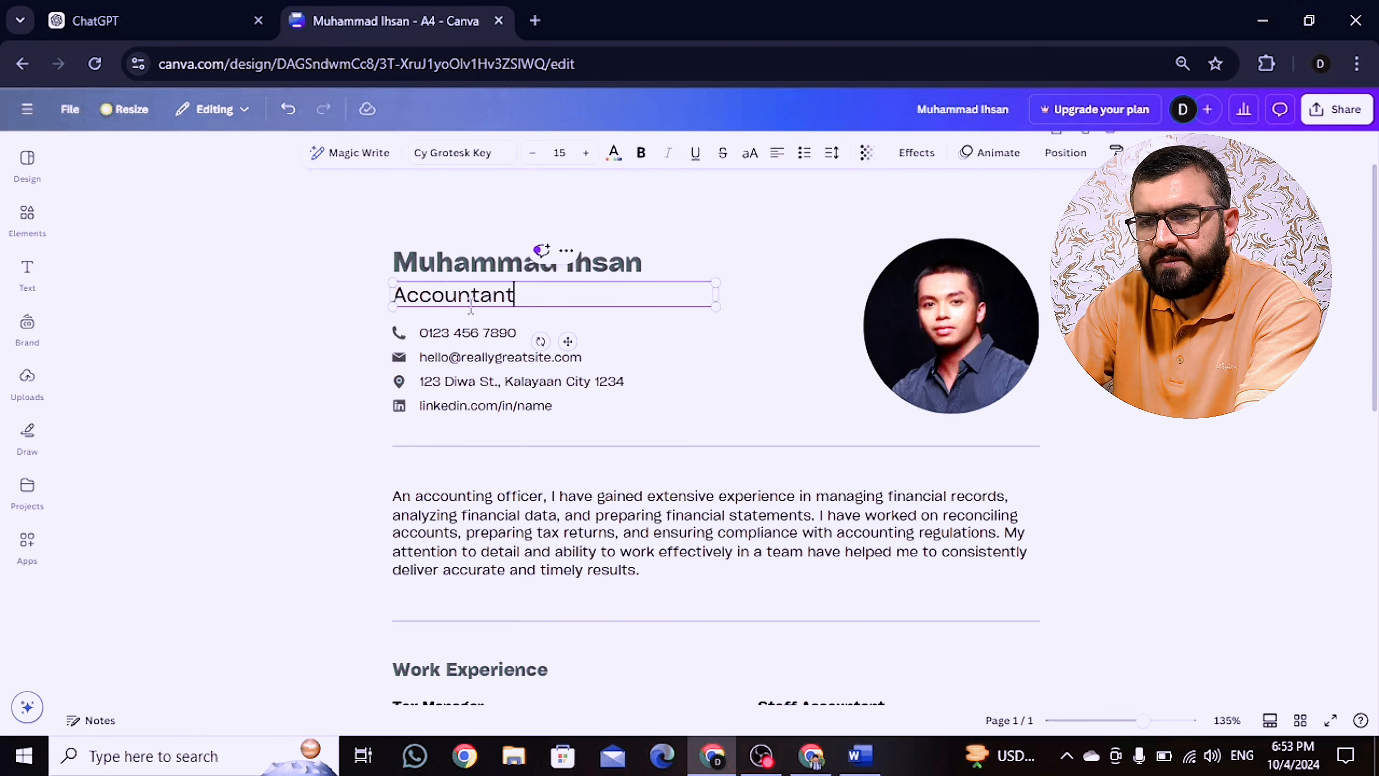
Step: Check the phone, e-mail, address and LinkedIn contact lines, then select the summary paragraph
{"action": "left_click", "coordinate": [470, 332]}
{"action": "double_click", "coordinate": [470, 333]}
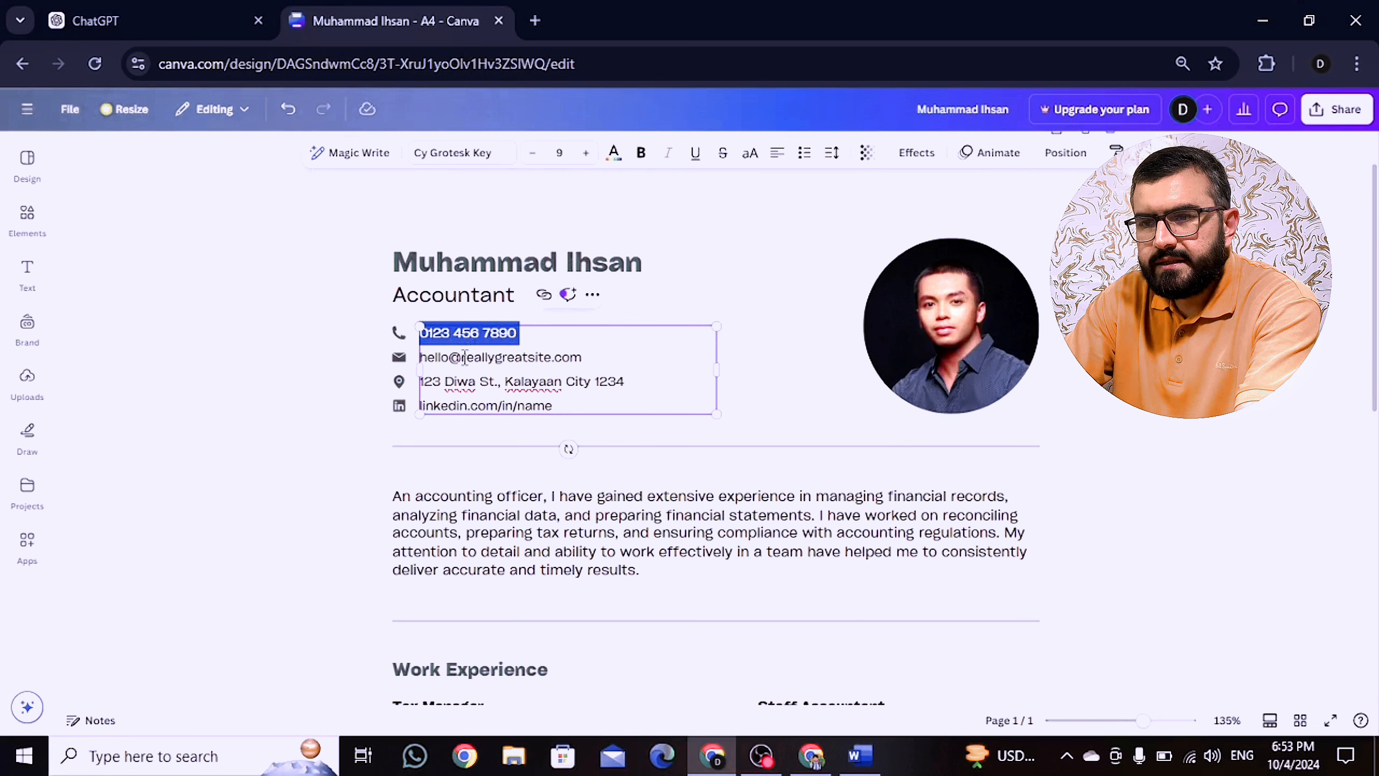
{"action": "double_click", "coordinate": [465, 357]}
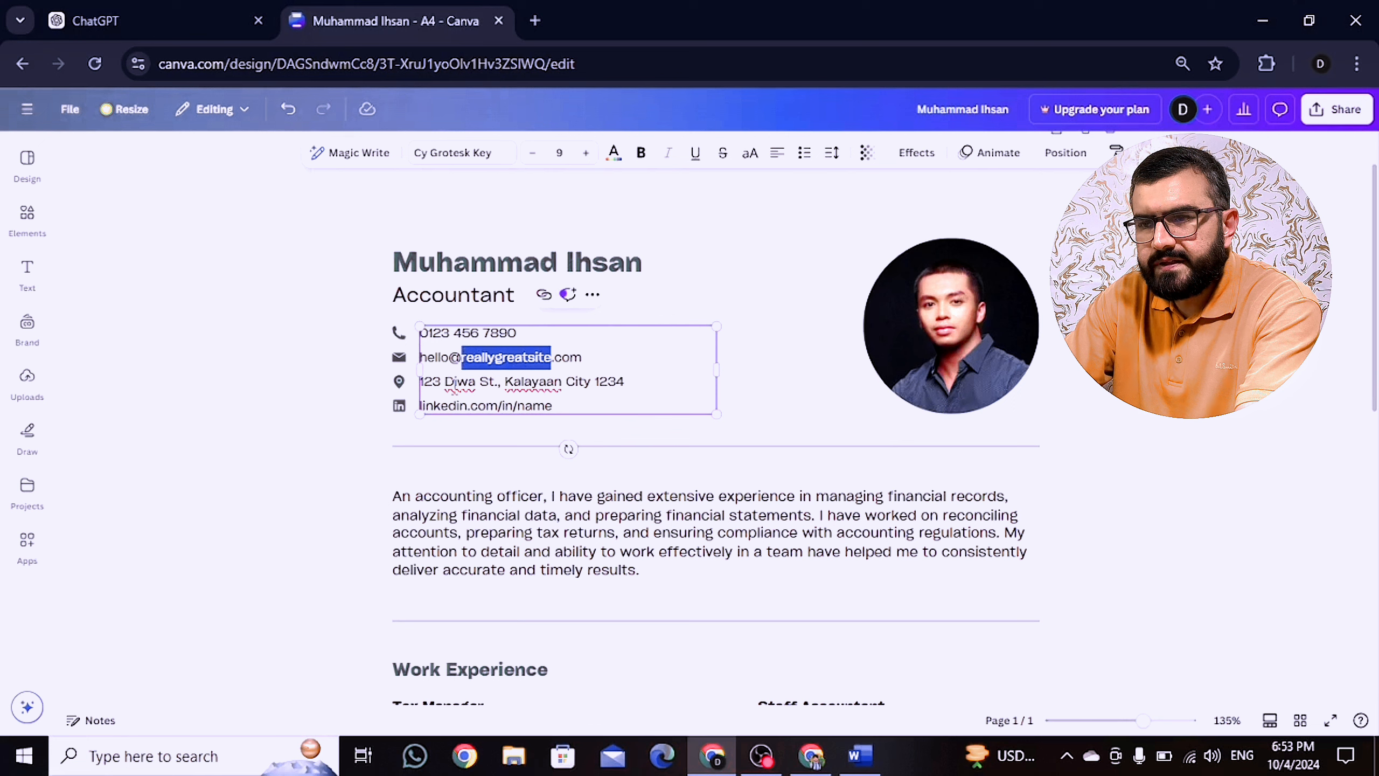
{"action": "triple_click", "coordinate": [455, 386]}
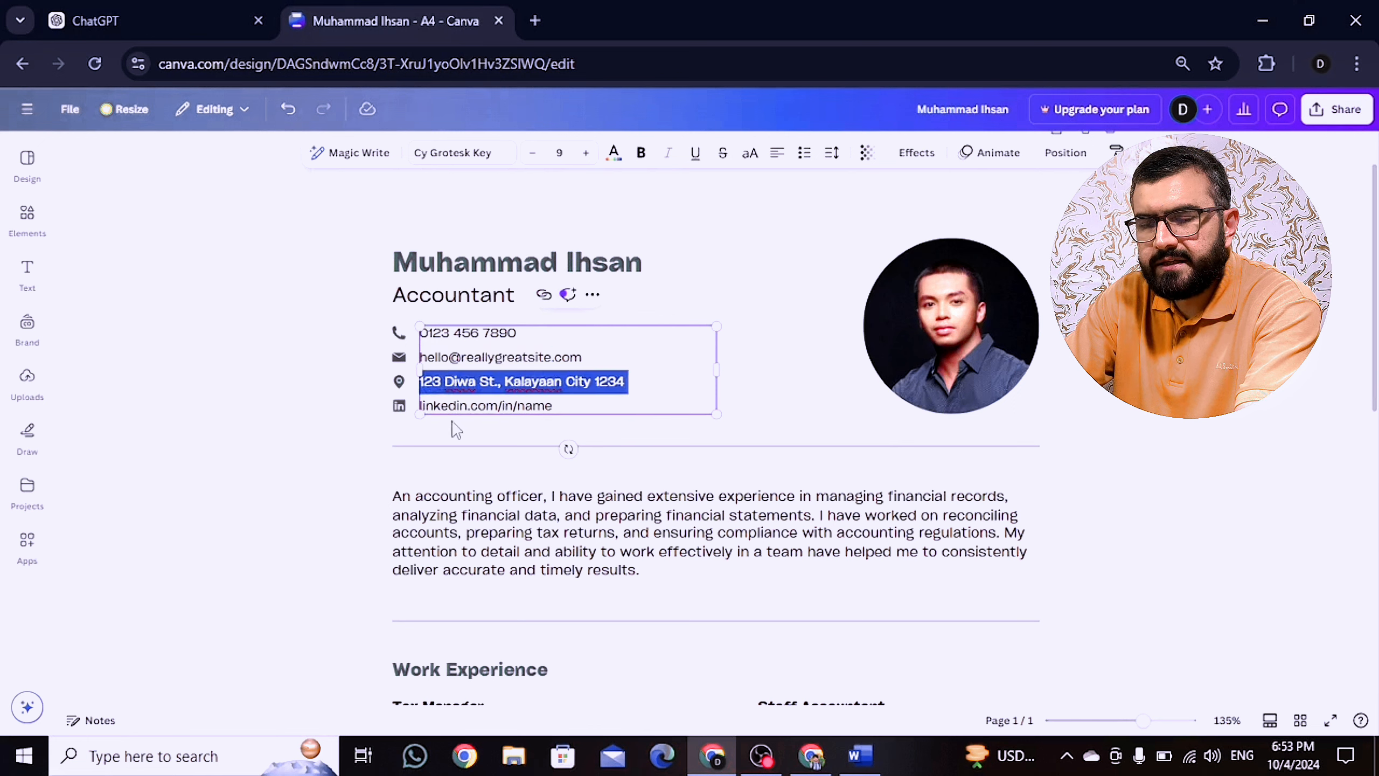
{"action": "double_click", "coordinate": [459, 404]}
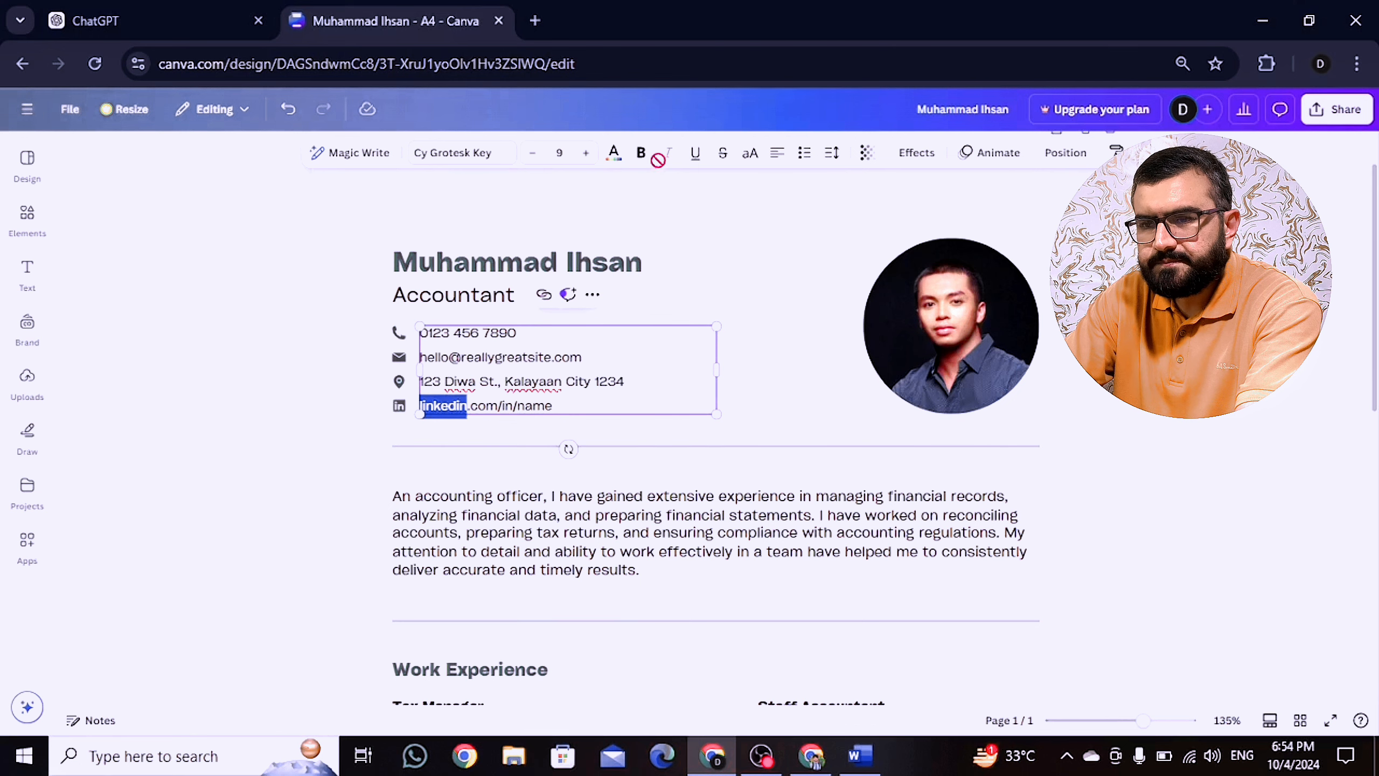
{"action": "left_click", "coordinate": [532, 557]}
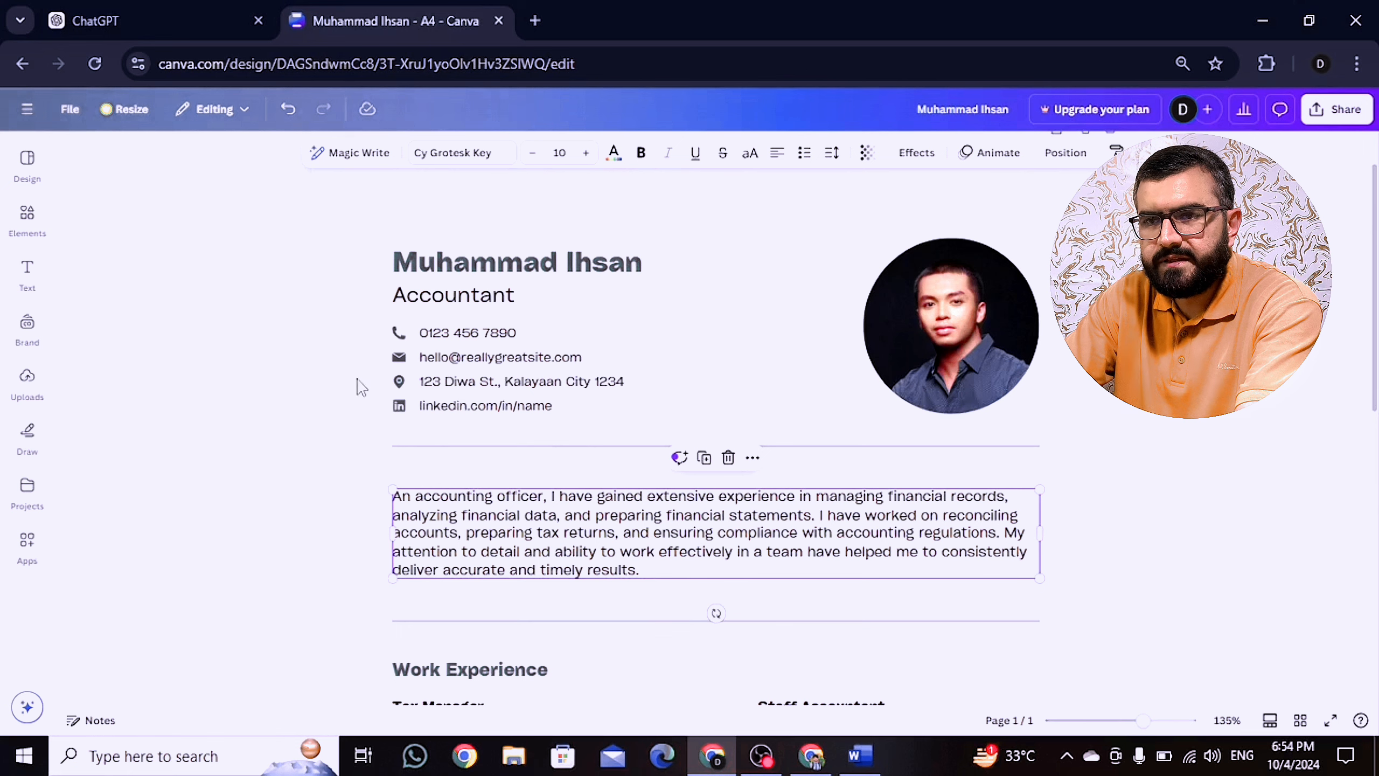
Step: Paste ChatGPT's Professional Summary over the resume's summary paragraph and justify it
{"action": "left_click", "coordinate": [101, 19]}
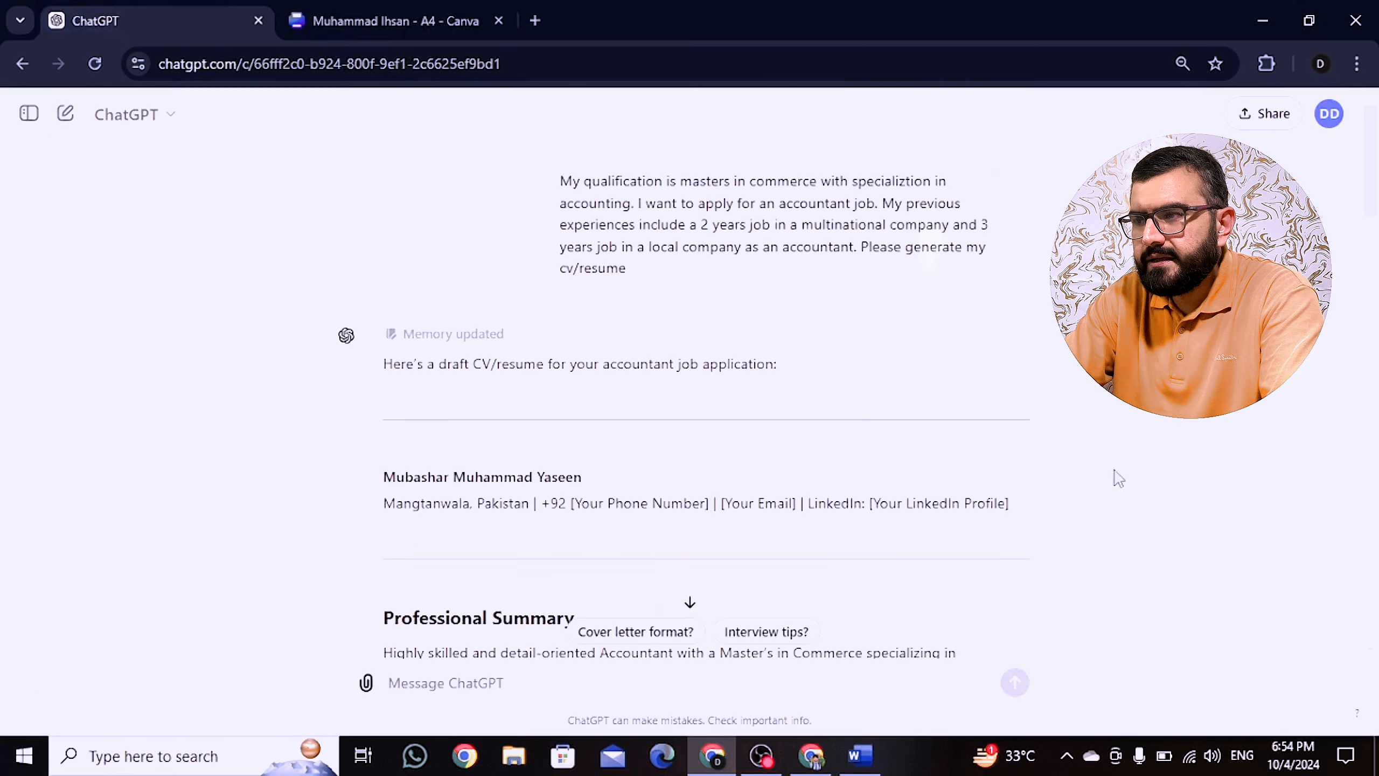
{"action": "left_click_drag", "start_coordinate": [1374, 186], "coordinate": [1375, 243]}
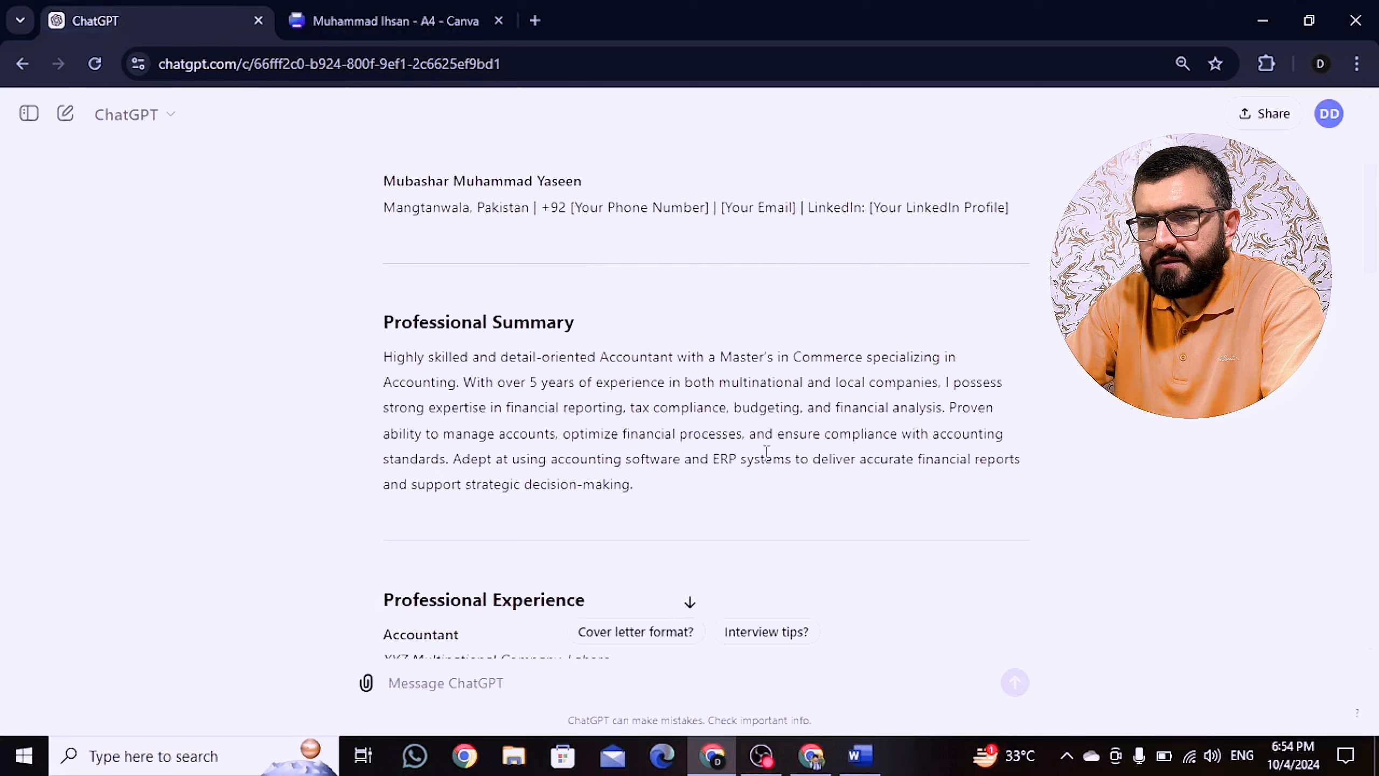
{"action": "left_click_drag", "start_coordinate": [632, 484], "coordinate": [388, 359]}
{"action": "key", "text": "ctrl+c"}
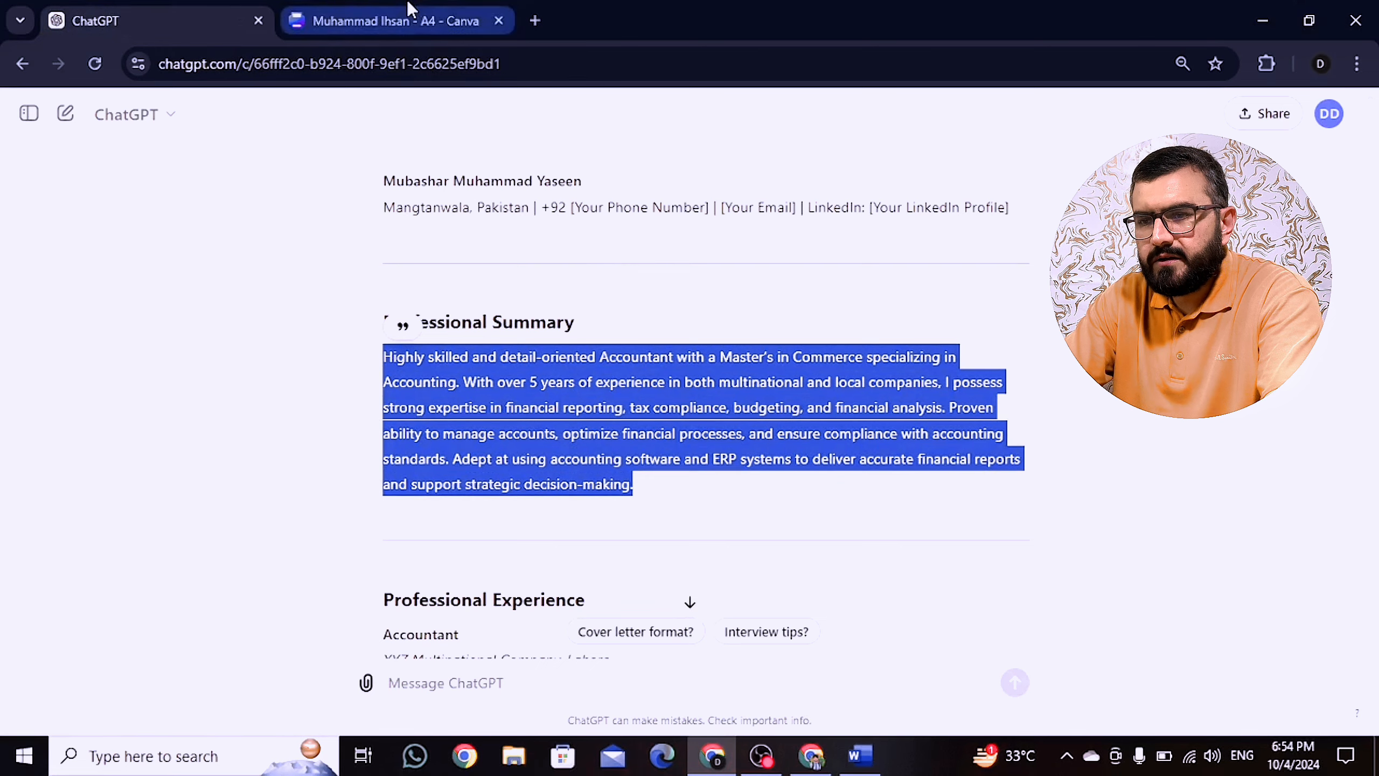
{"action": "left_click", "coordinate": [397, 20]}
{"action": "double_click", "coordinate": [491, 521]}
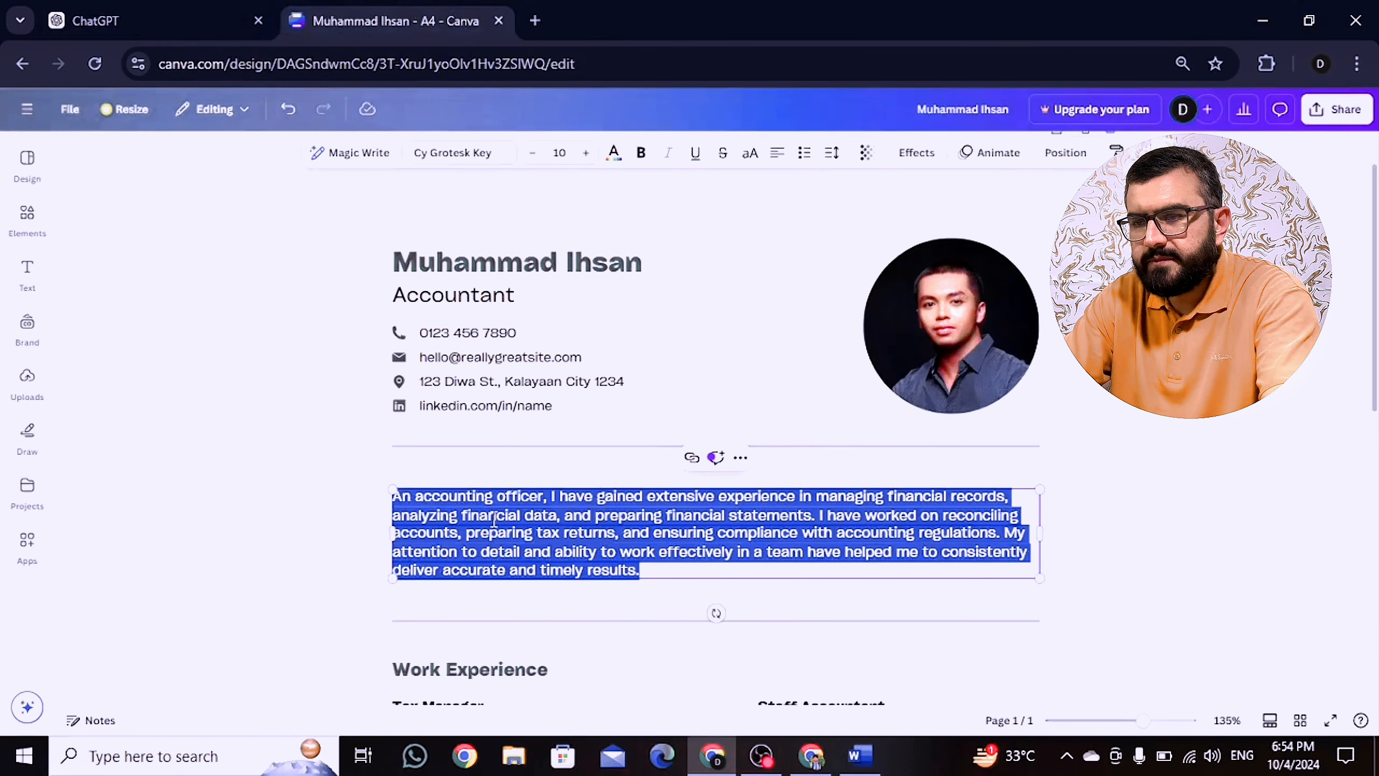
{"action": "key", "text": "ctrl+v"}
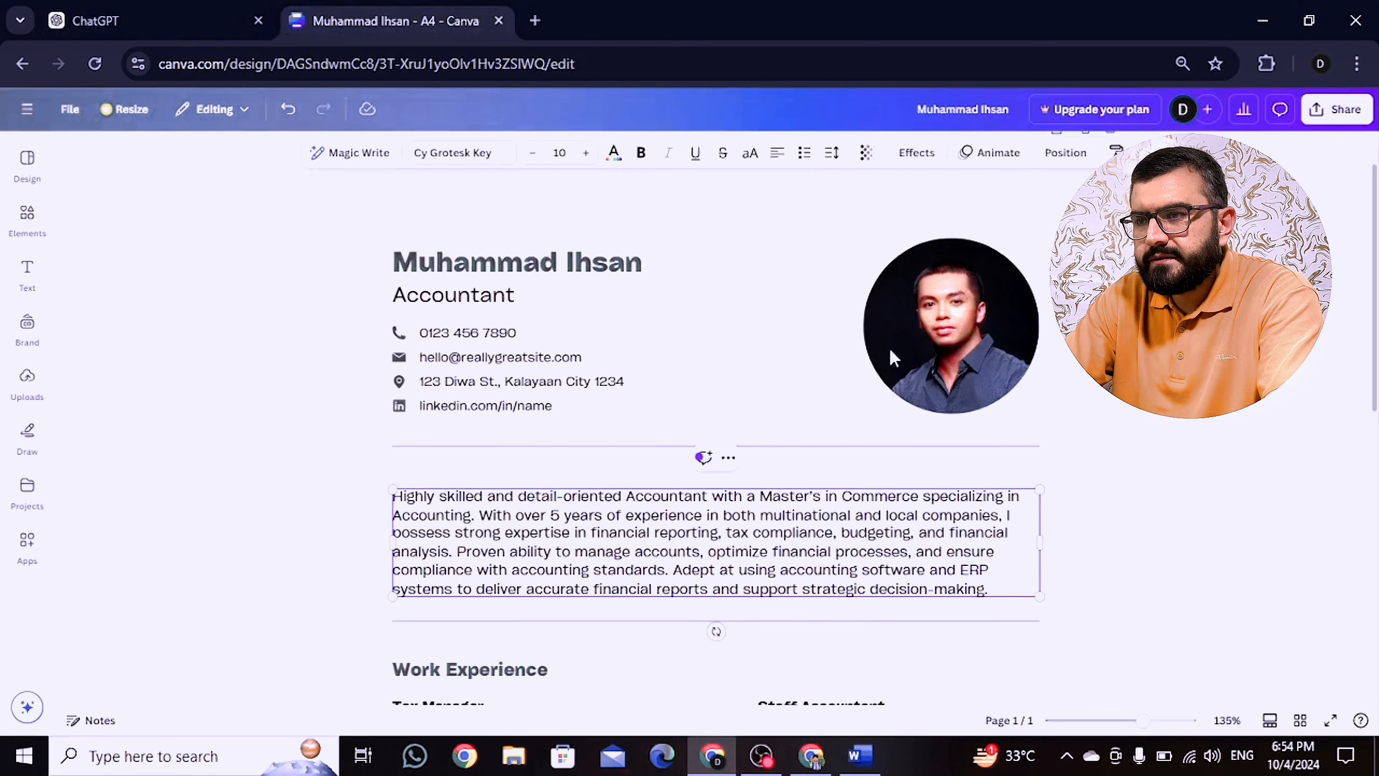
{"action": "left_click", "coordinate": [778, 152]}
{"action": "scroll", "coordinate": [714, 385], "scroll_direction": "down", "scroll_amount": 5}
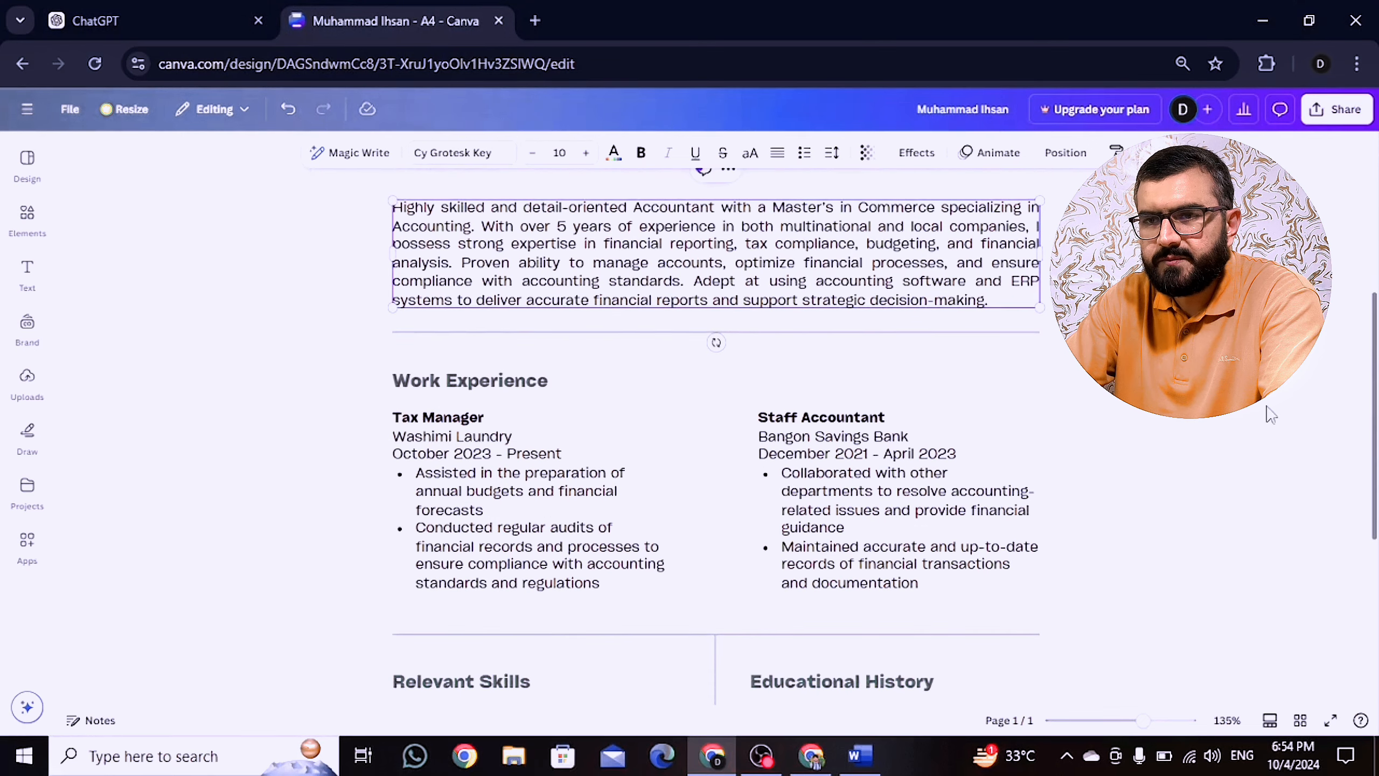
Step: Copy the first Accountant entry, at XYZ Multinational Company, from ChatGPT's answer
{"action": "left_click", "coordinate": [270, 23]}
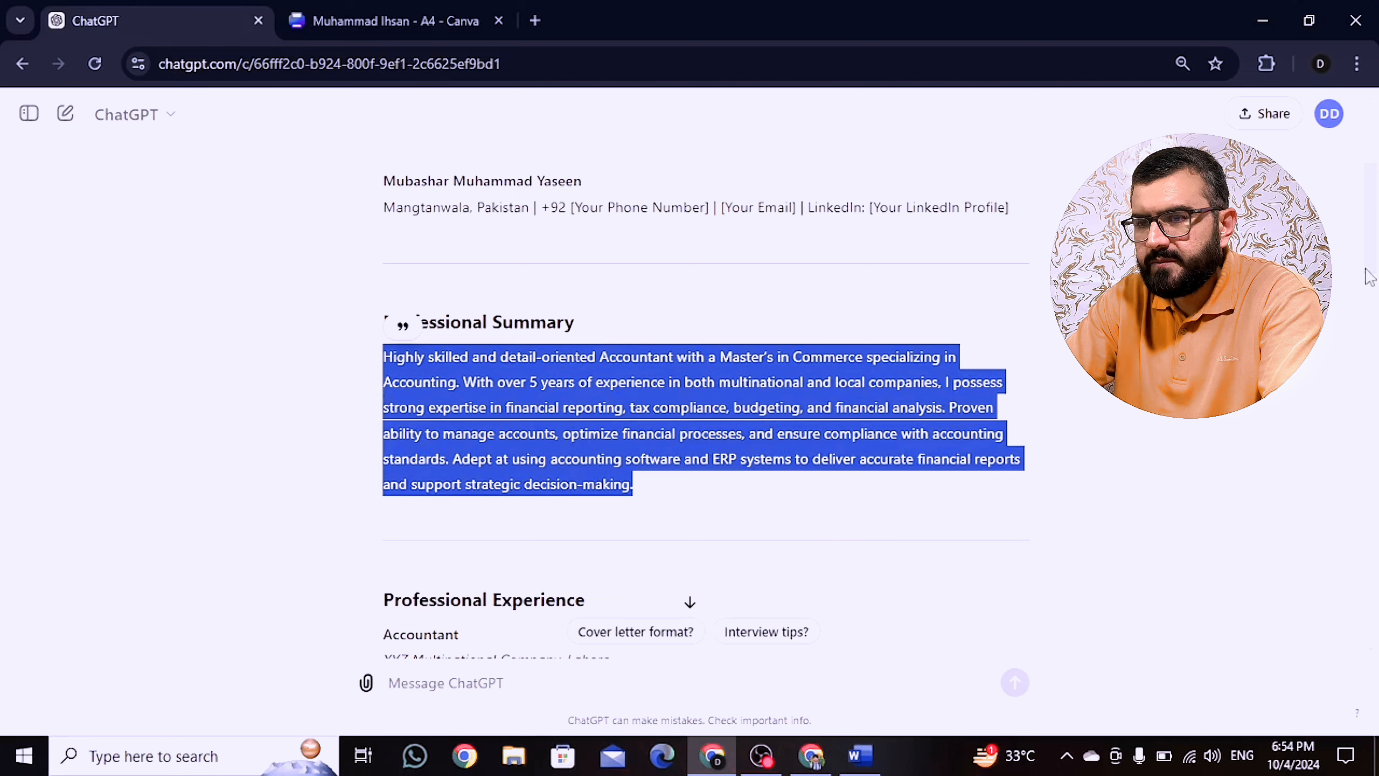
{"action": "scroll", "coordinate": [1376, 277], "scroll_direction": "down", "scroll_amount": 3}
{"action": "scroll", "coordinate": [1377, 280], "scroll_direction": "down", "scroll_amount": 4}
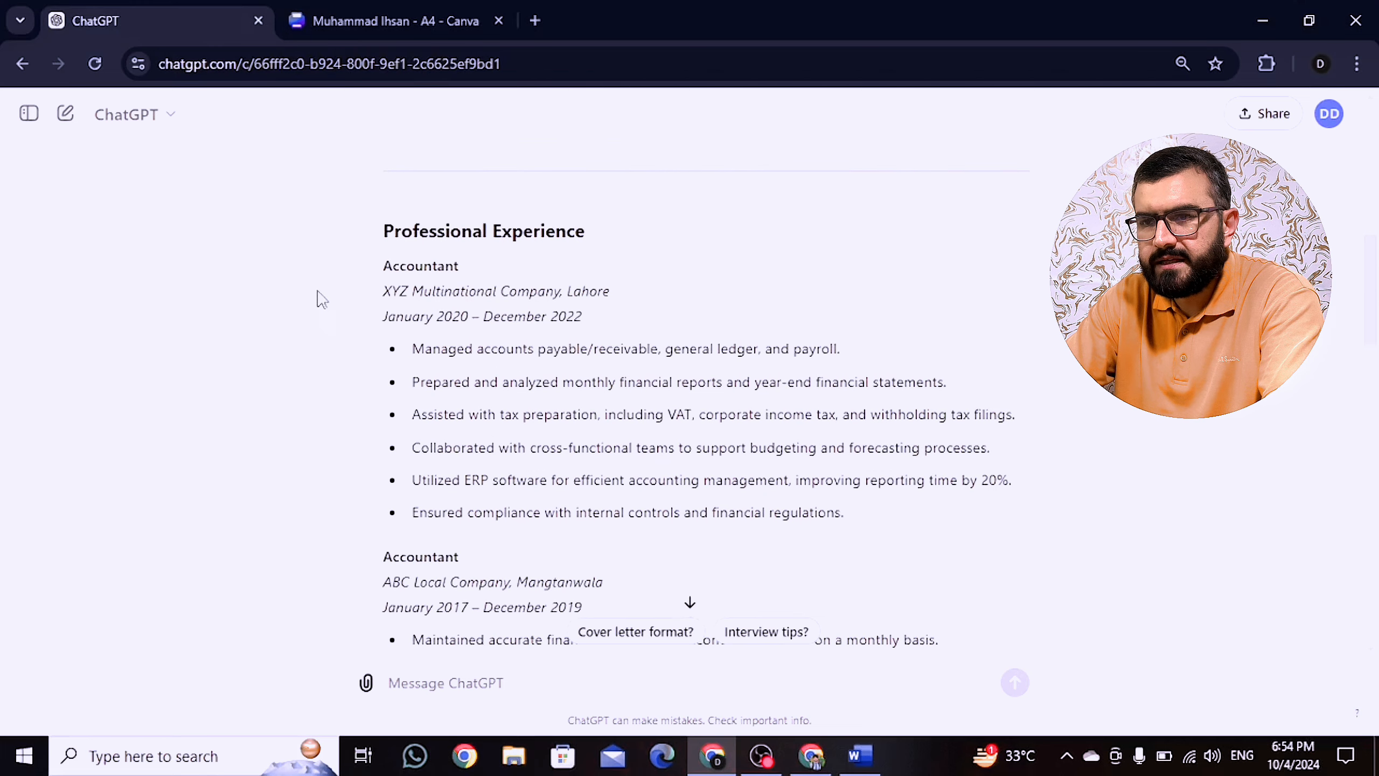
{"action": "left_click_drag", "start_coordinate": [388, 263], "coordinate": [876, 520]}
{"action": "key", "text": "ctrl+c"}
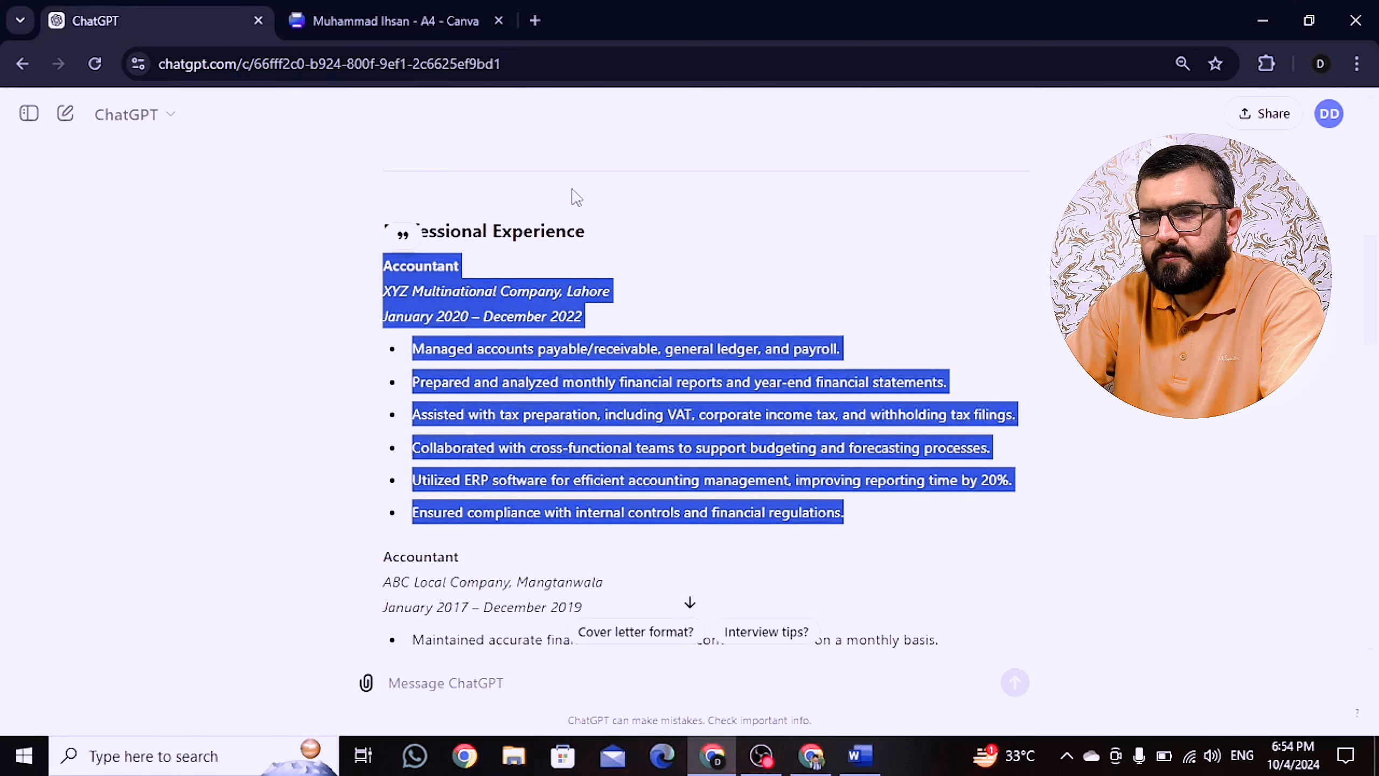
{"action": "left_click", "coordinate": [332, 21]}
Step: Paste the copied Accountant role over all of the Tax Manager entry's text
{"action": "left_click", "coordinate": [480, 458]}
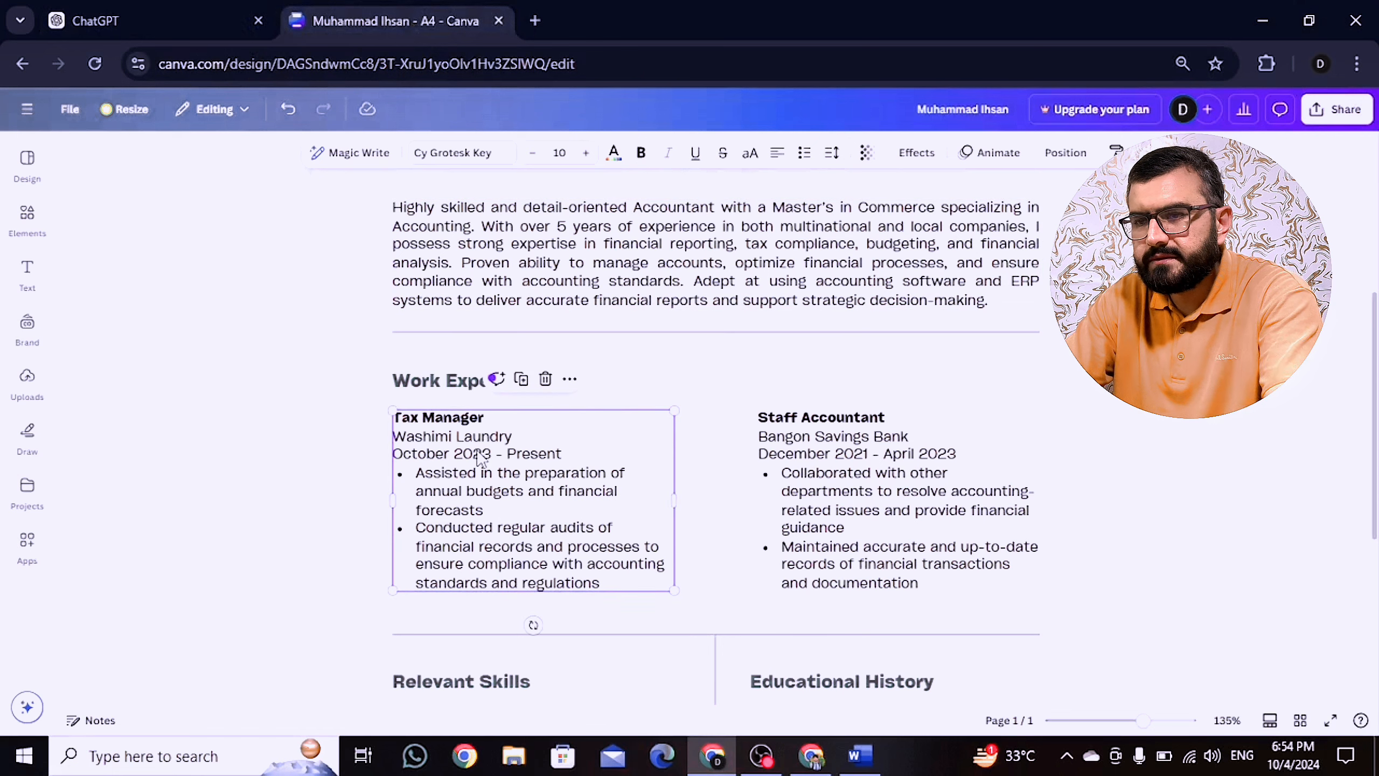
{"action": "key", "text": "ctrl+v"}
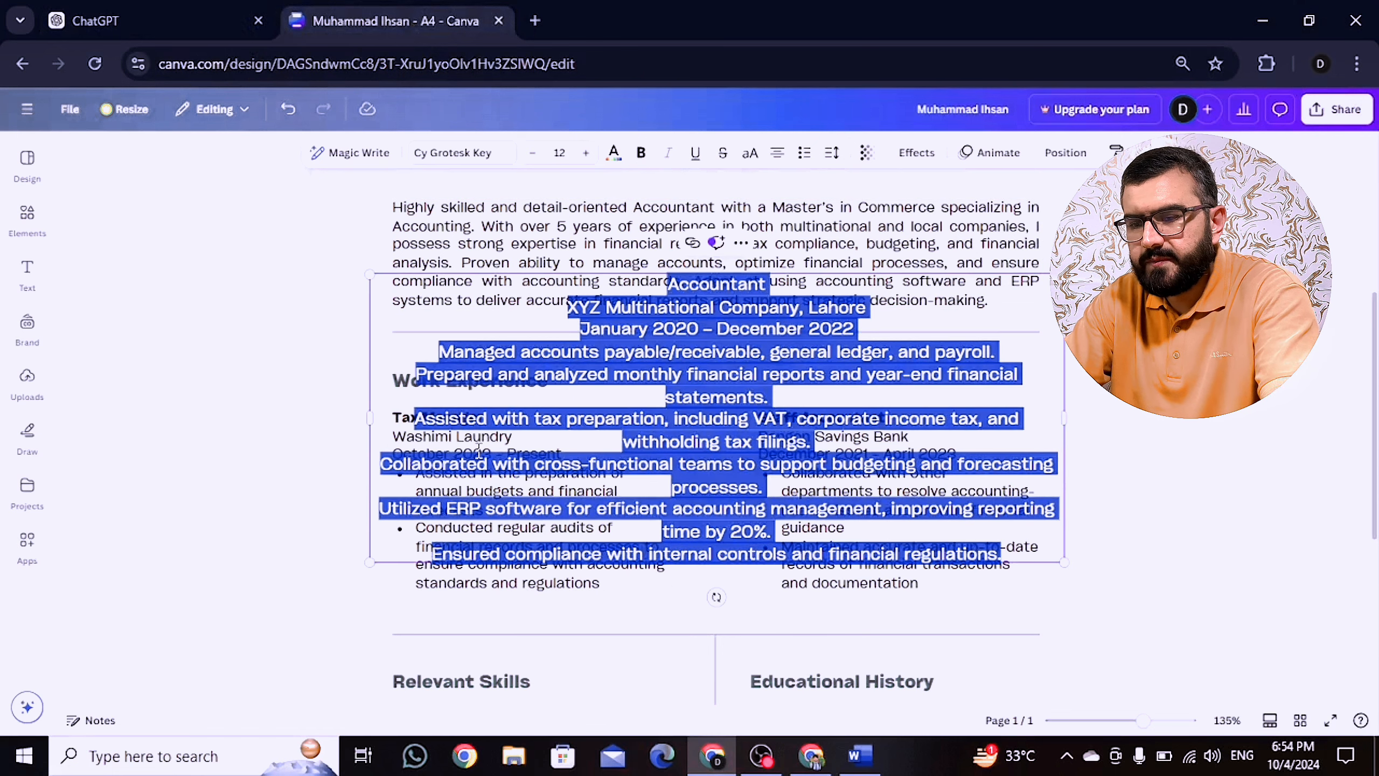
{"action": "key", "text": "ctrl+z"}
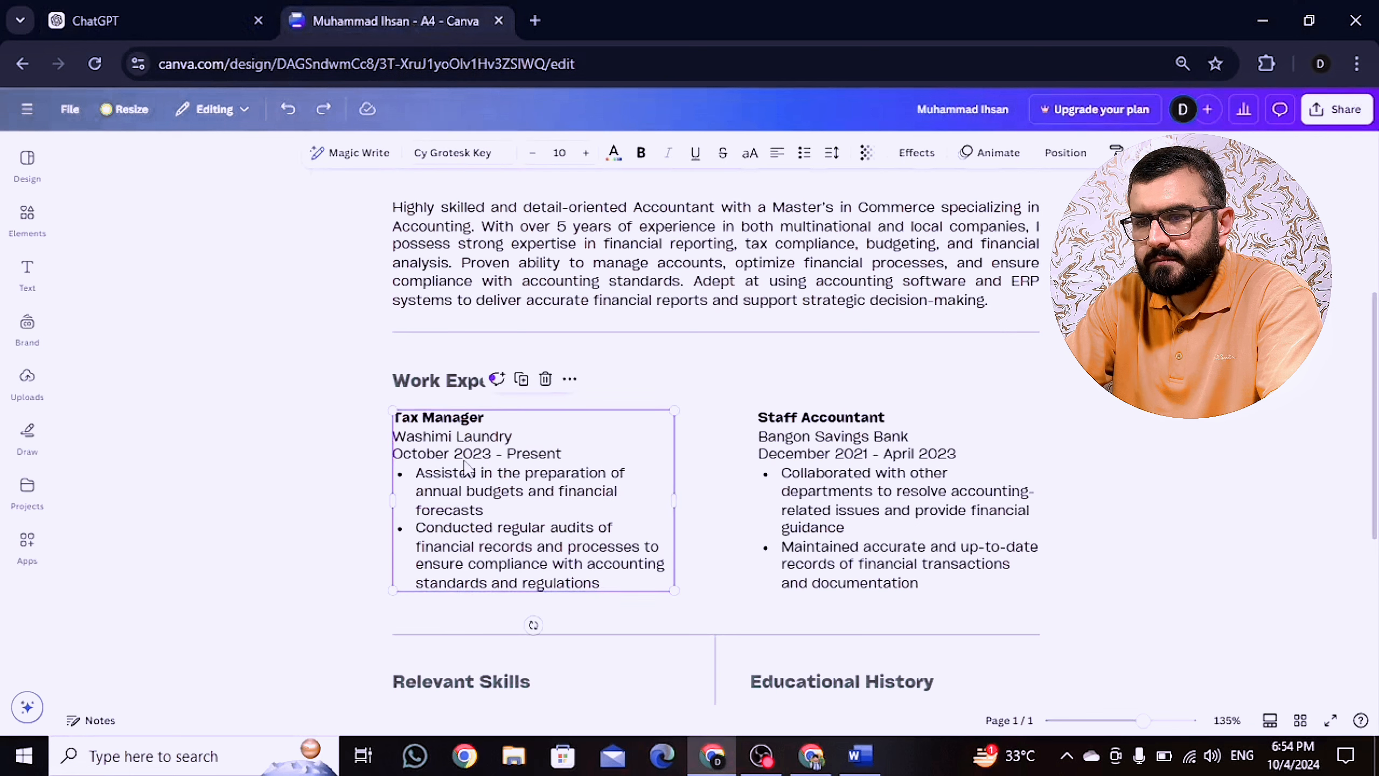
{"action": "triple_click", "coordinate": [466, 460]}
{"action": "left_click_drag", "start_coordinate": [604, 585], "coordinate": [403, 413]}
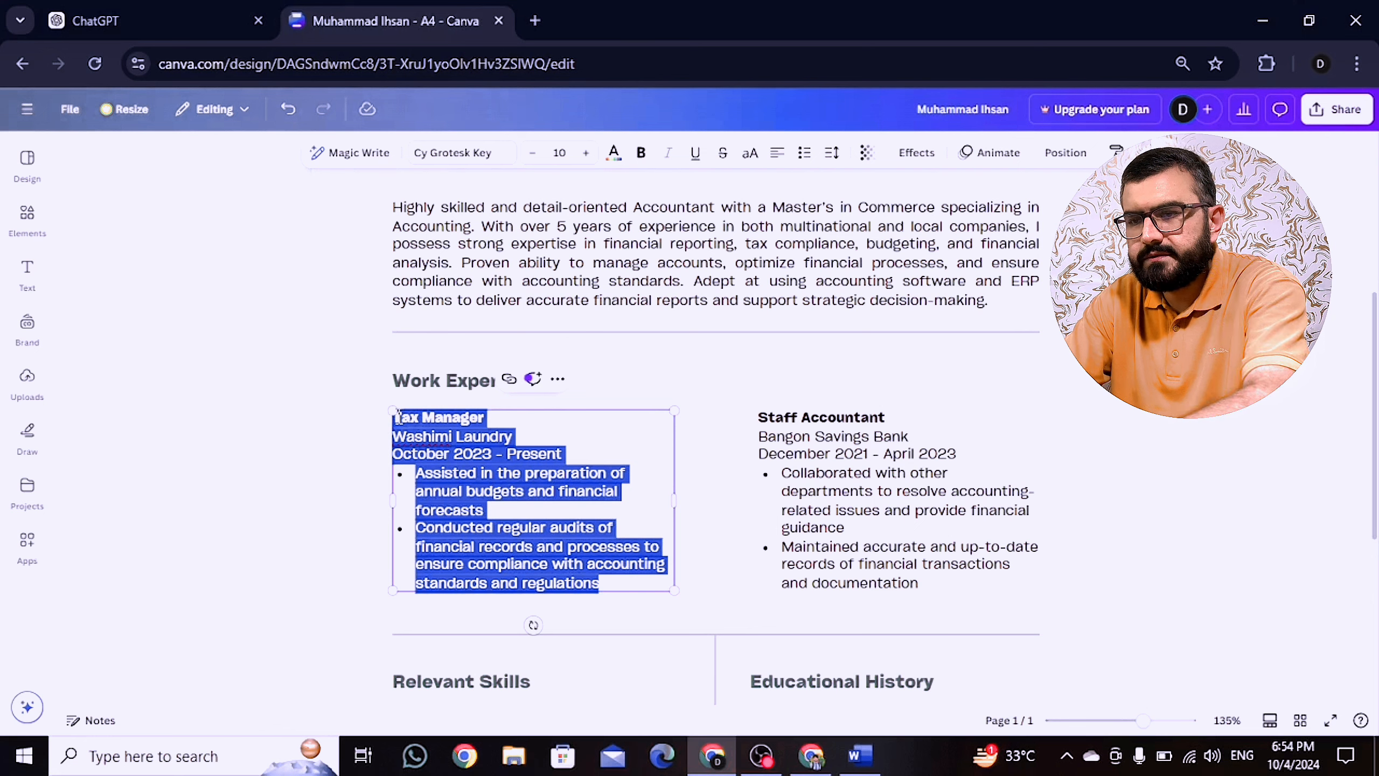
{"action": "key", "text": "ctrl+v"}
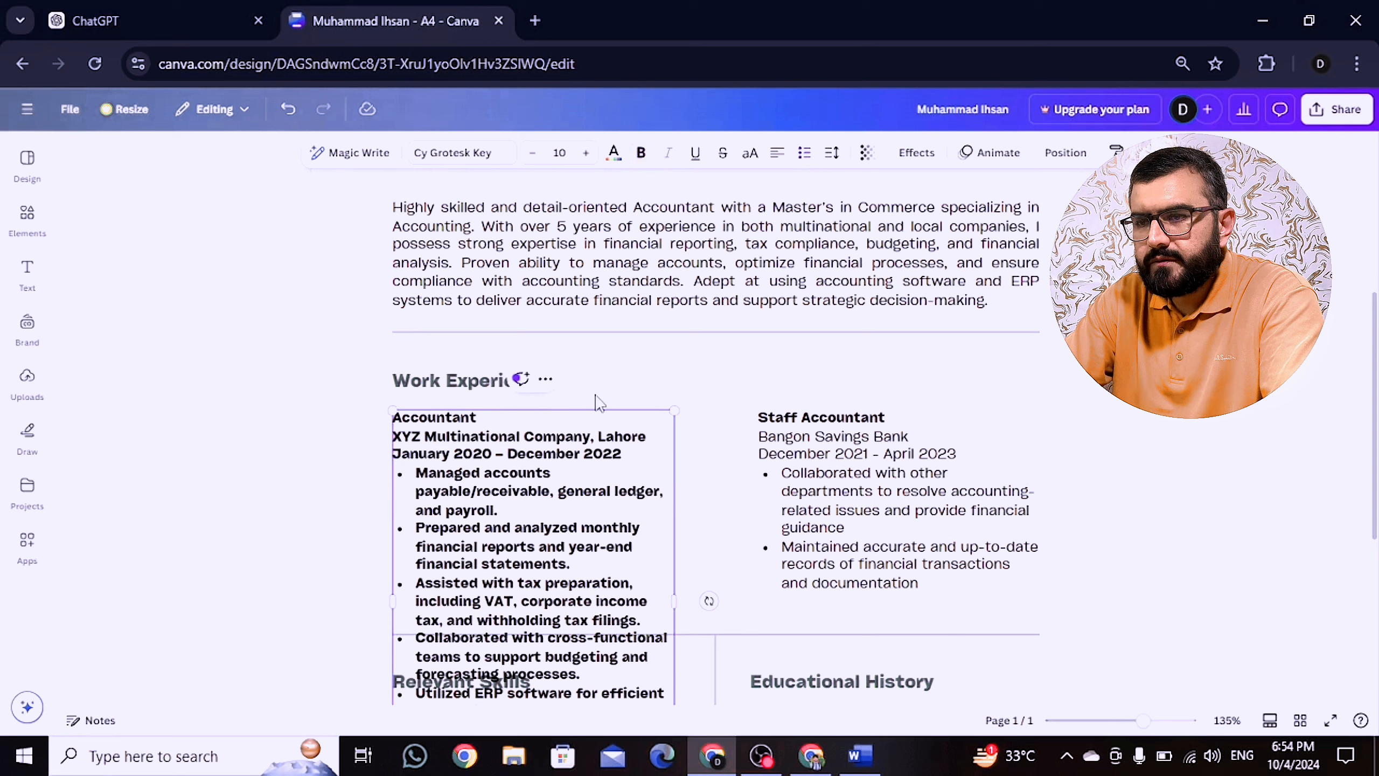
{"action": "triple_click", "coordinate": [546, 517]}
{"action": "left_click", "coordinate": [558, 411]}
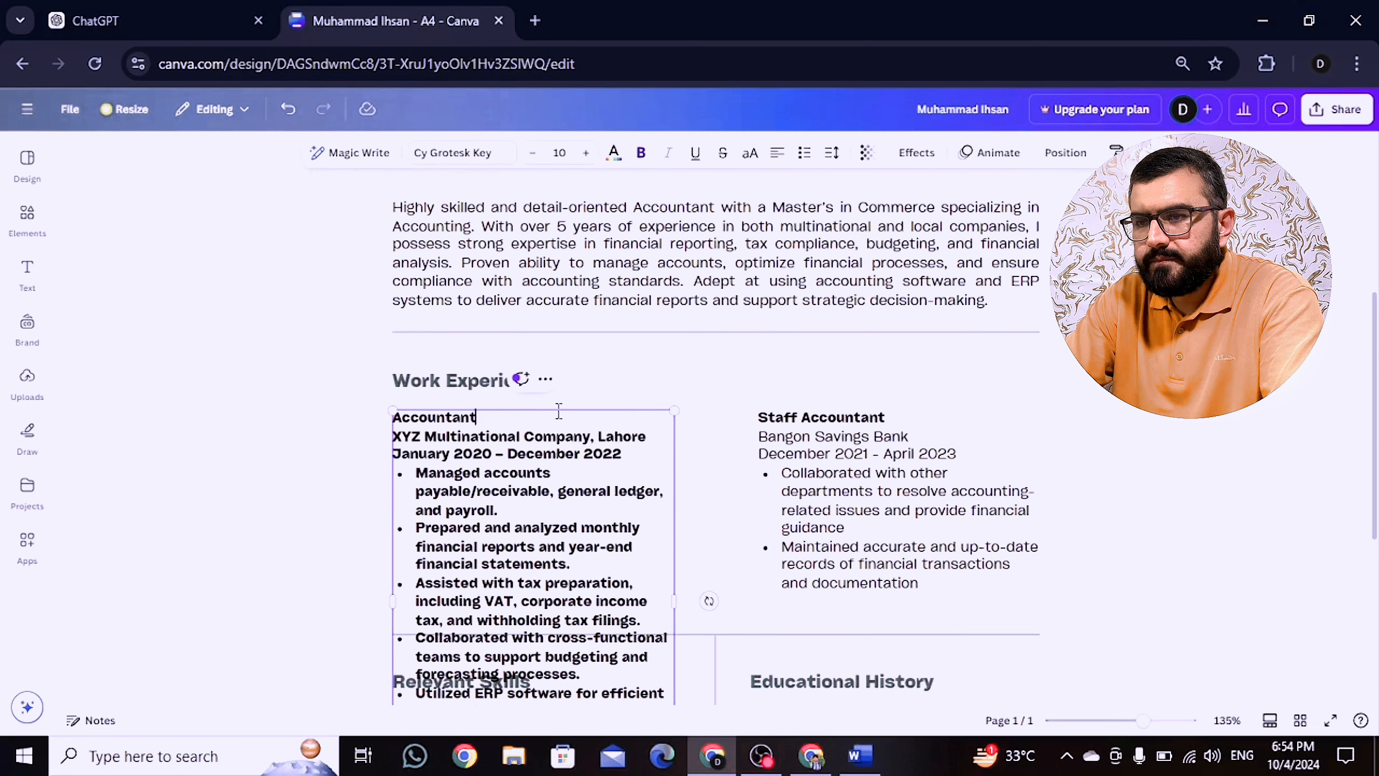
{"action": "left_click", "coordinate": [559, 407]}
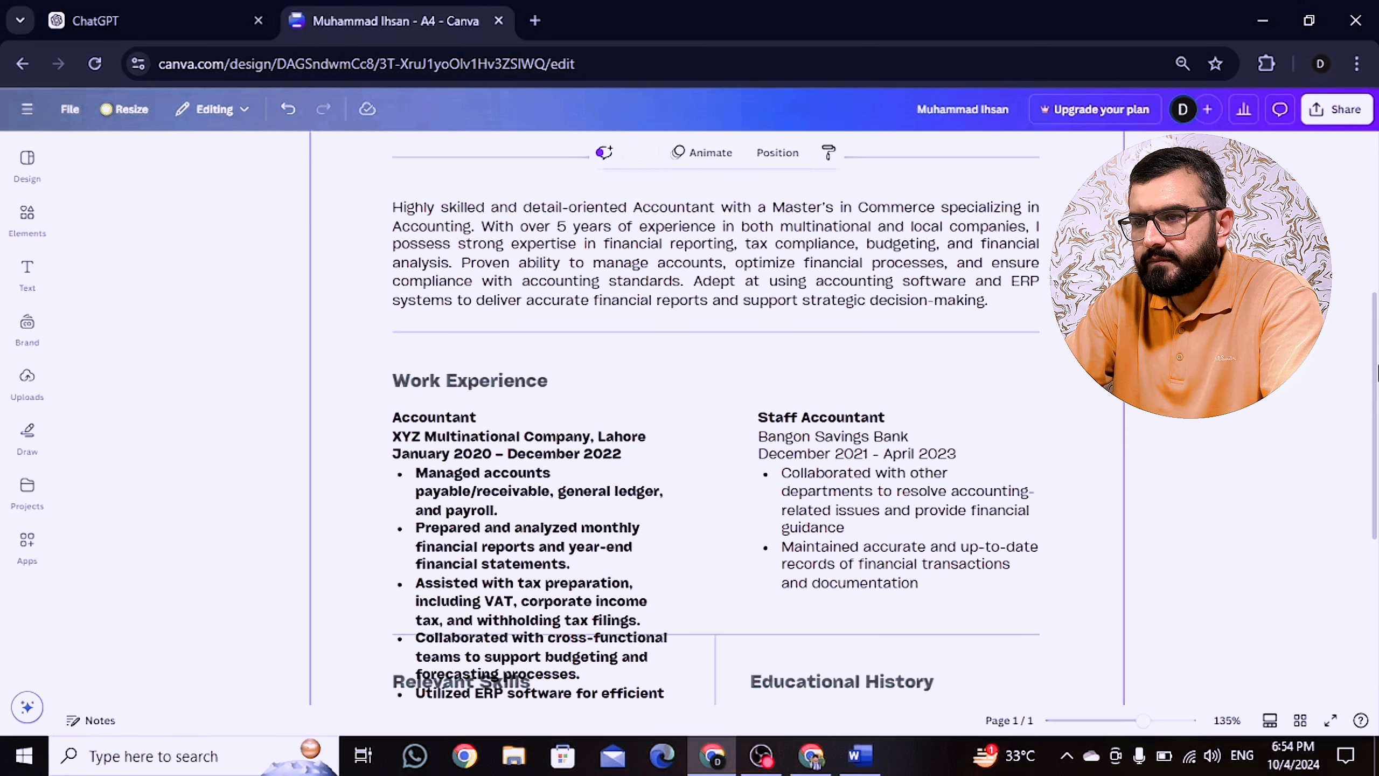
Step: Shrink the XYZ Multinational Accountant entry so it no longer overlaps Relevant Skills
{"action": "scroll", "coordinate": [1371, 396], "scroll_direction": "down", "scroll_amount": 2}
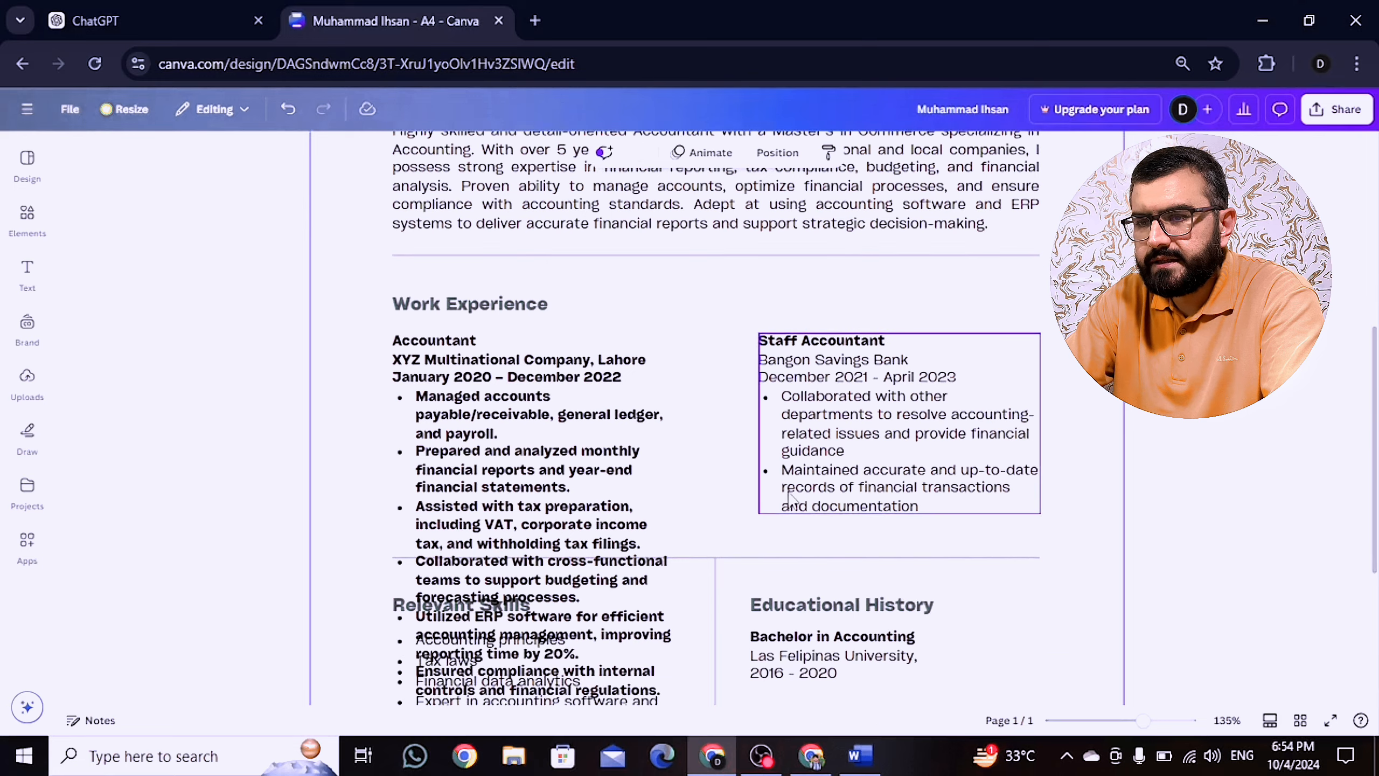
{"action": "left_click", "coordinate": [598, 552]}
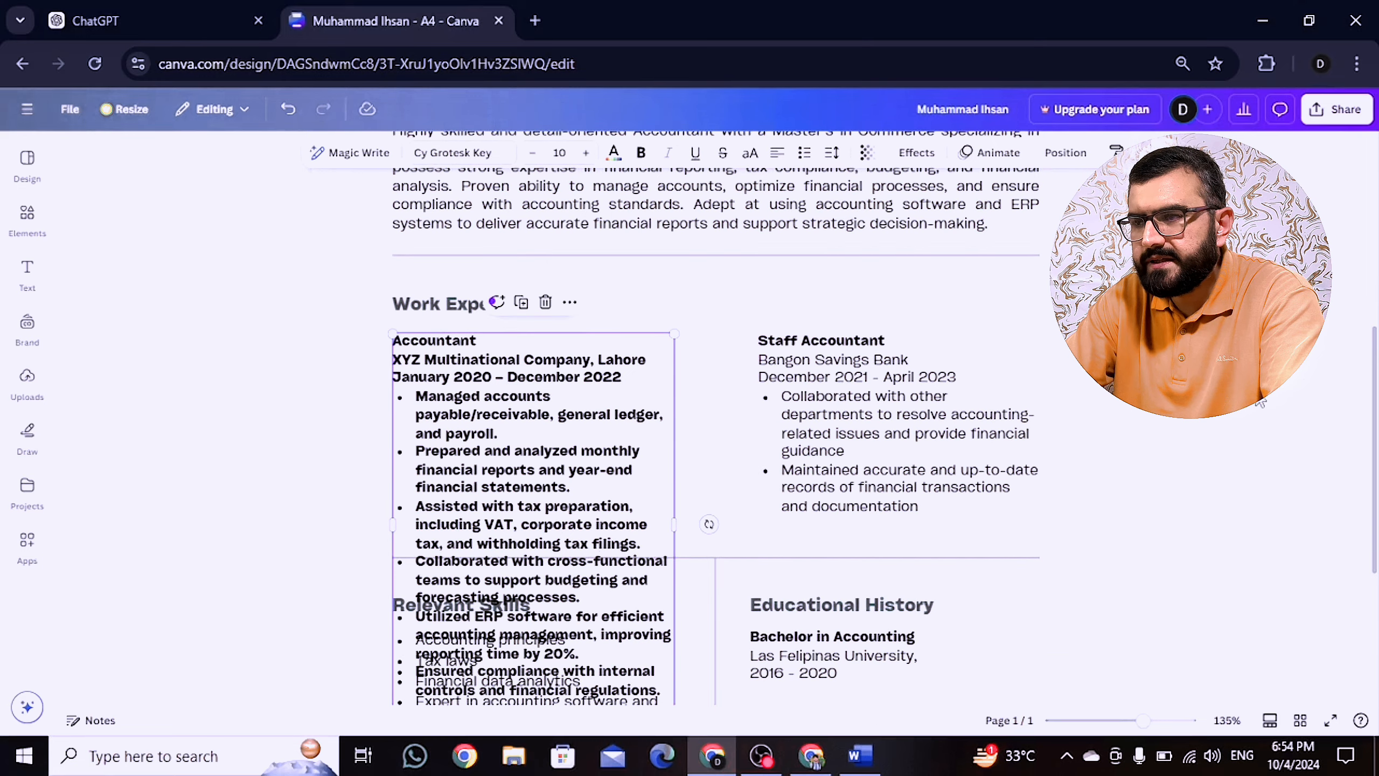
{"action": "scroll", "coordinate": [1010, 467], "scroll_direction": "down", "scroll_amount": 3}
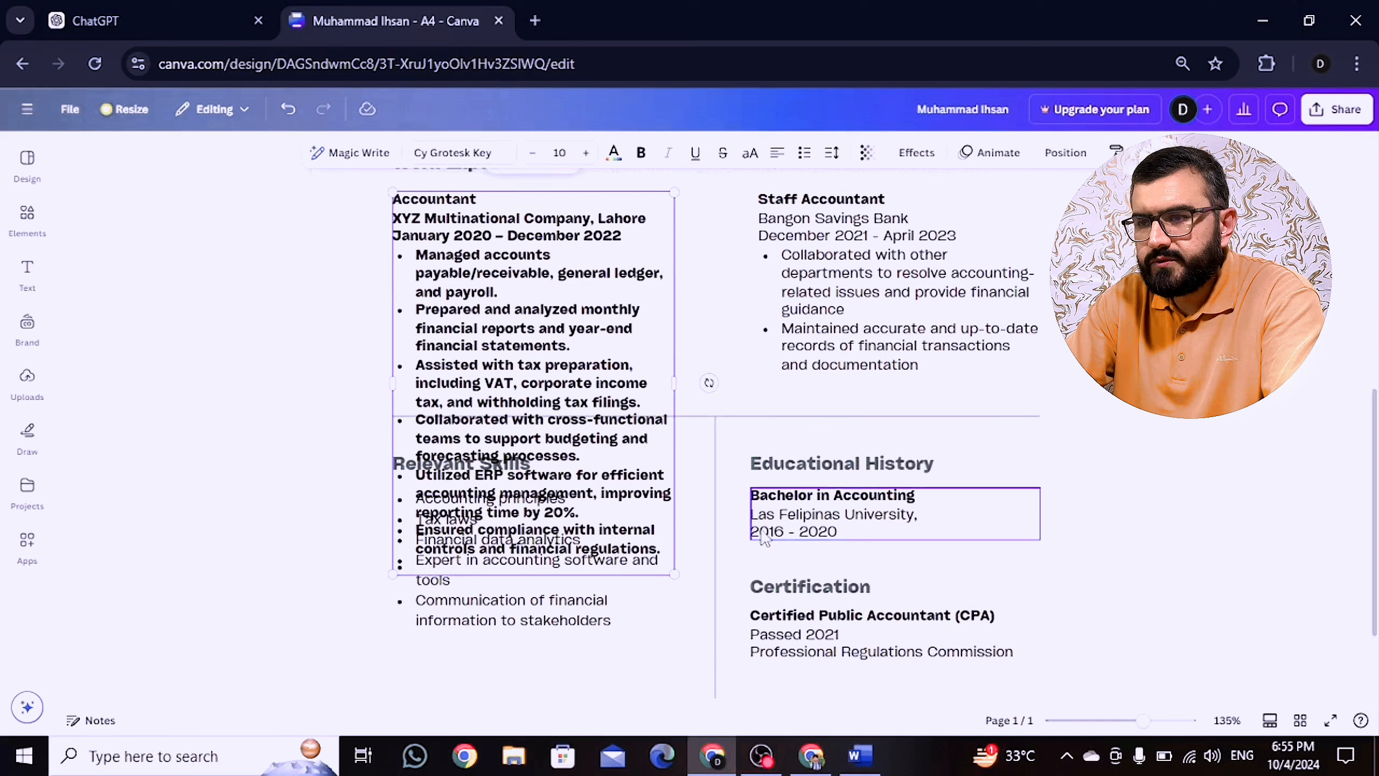
{"action": "left_click_drag", "start_coordinate": [676, 576], "coordinate": [621, 498]}
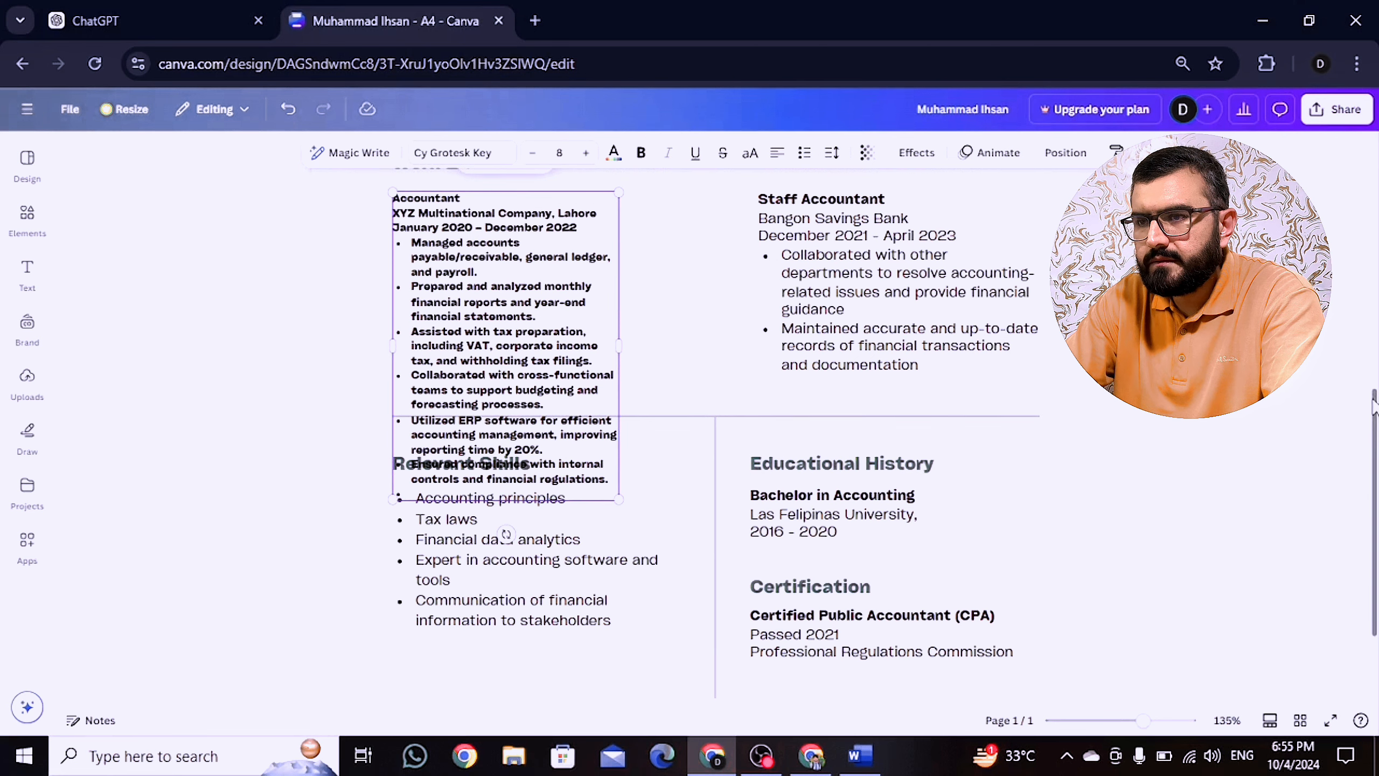
{"action": "scroll", "coordinate": [1374, 413], "scroll_direction": "up", "scroll_amount": 2}
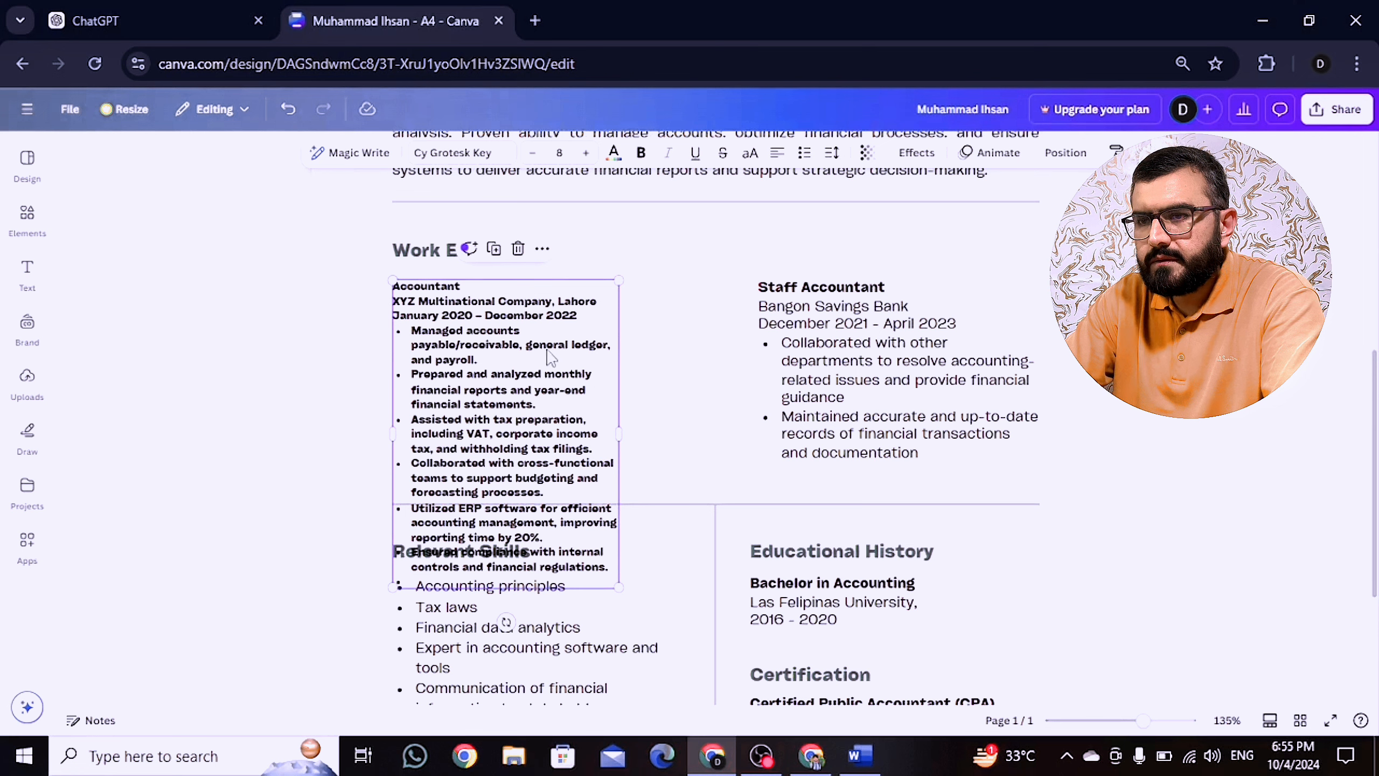
{"action": "key", "text": "Escape"}
Step: Move the Work Experience heading and Accountant entry up, widen the entry, and align it
{"action": "left_click_drag", "start_coordinate": [429, 251], "coordinate": [426, 228]}
{"action": "left_click_drag", "start_coordinate": [442, 349], "coordinate": [444, 311]}
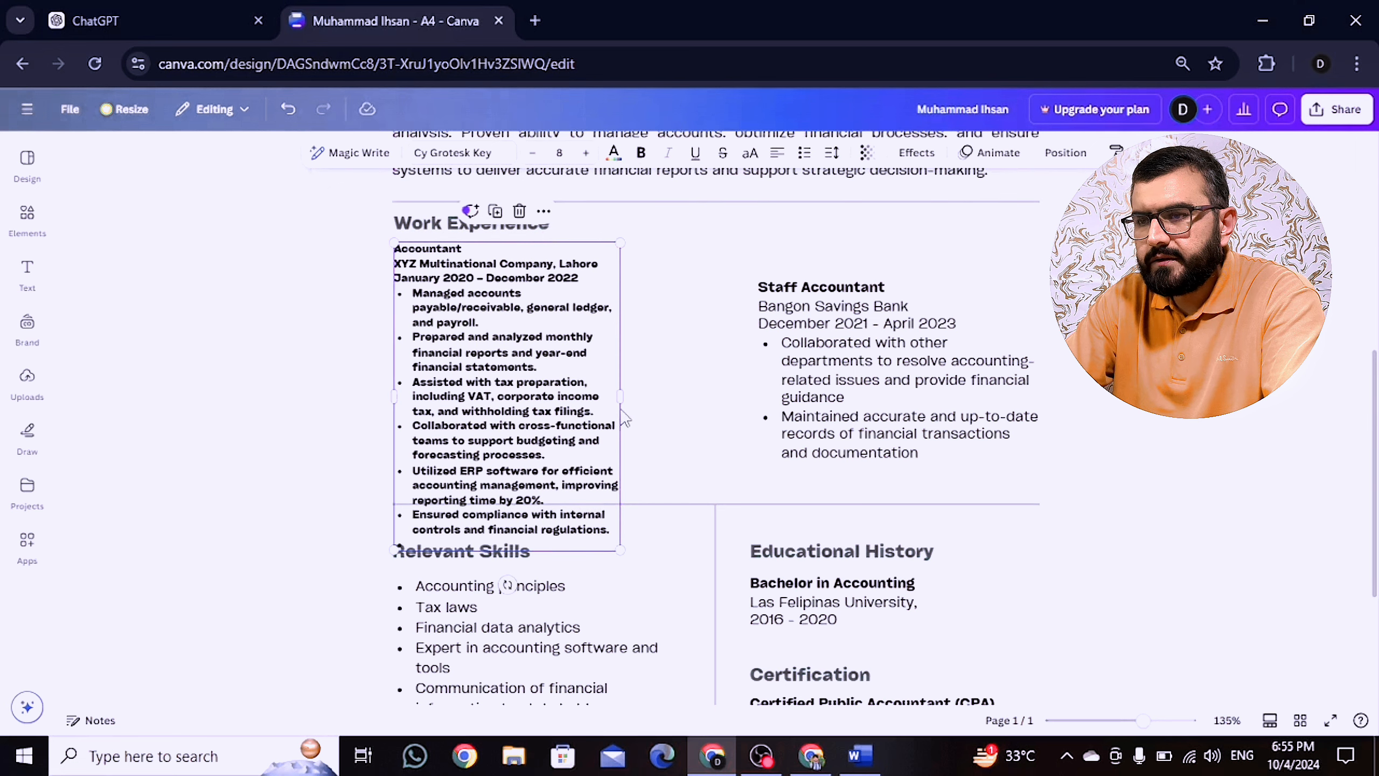
{"action": "left_click_drag", "start_coordinate": [622, 396], "coordinate": [696, 400]}
{"action": "left_click", "coordinate": [817, 396]}
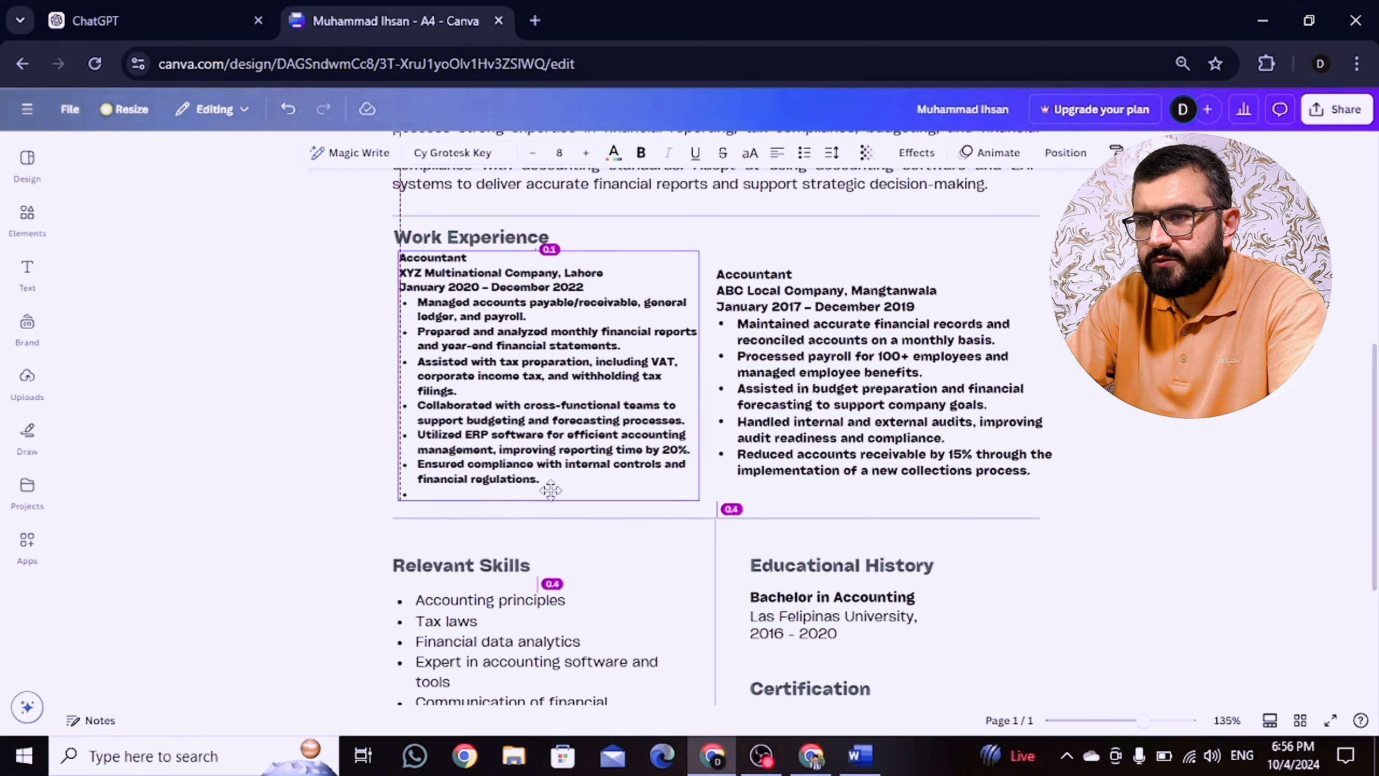
{"action": "left_click_drag", "start_coordinate": [548, 483], "coordinate": [403, 267]}
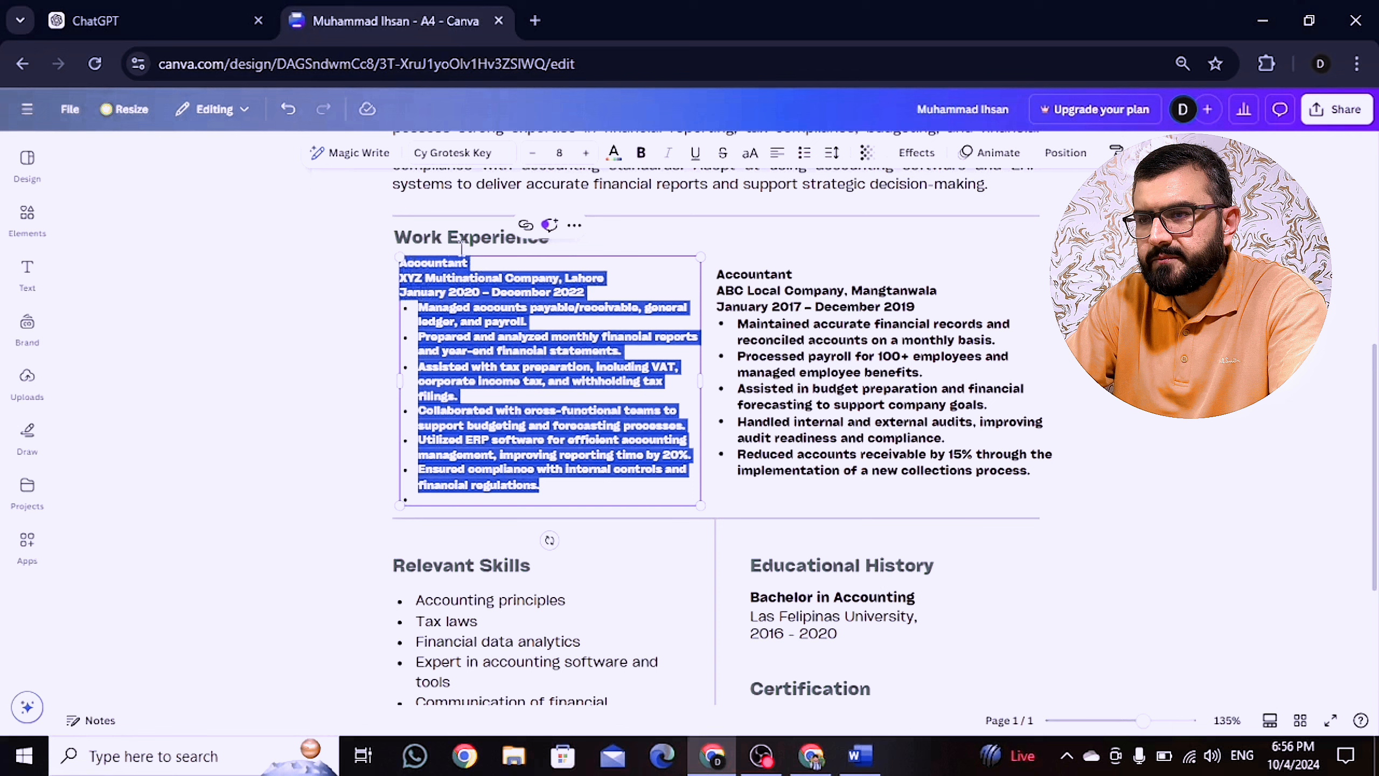
Step: Remove bold from both Accountant entries and align the ABC Local Company entry's top with the left one
{"action": "left_click", "coordinate": [640, 154]}
{"action": "left_click", "coordinate": [618, 328]}
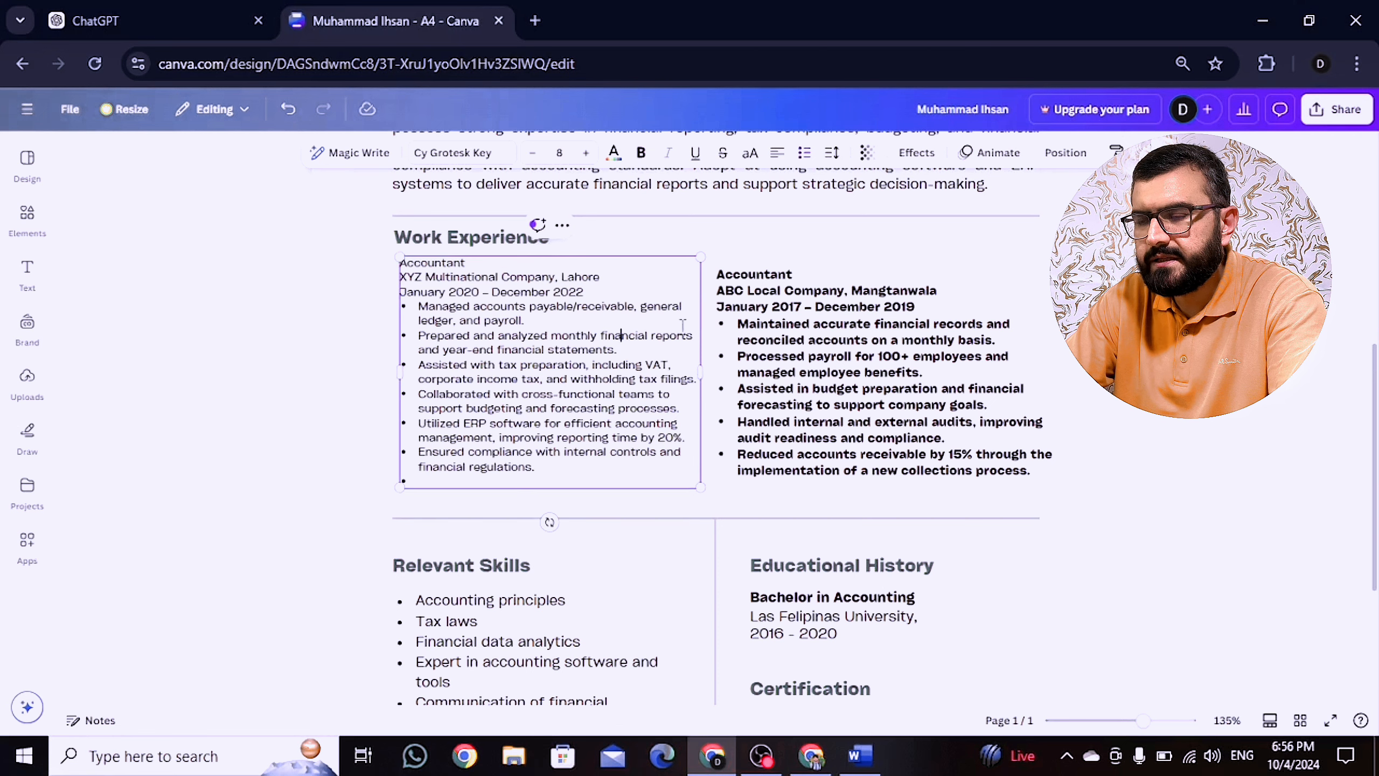
{"action": "left_click_drag", "start_coordinate": [829, 304], "coordinate": [829, 293]}
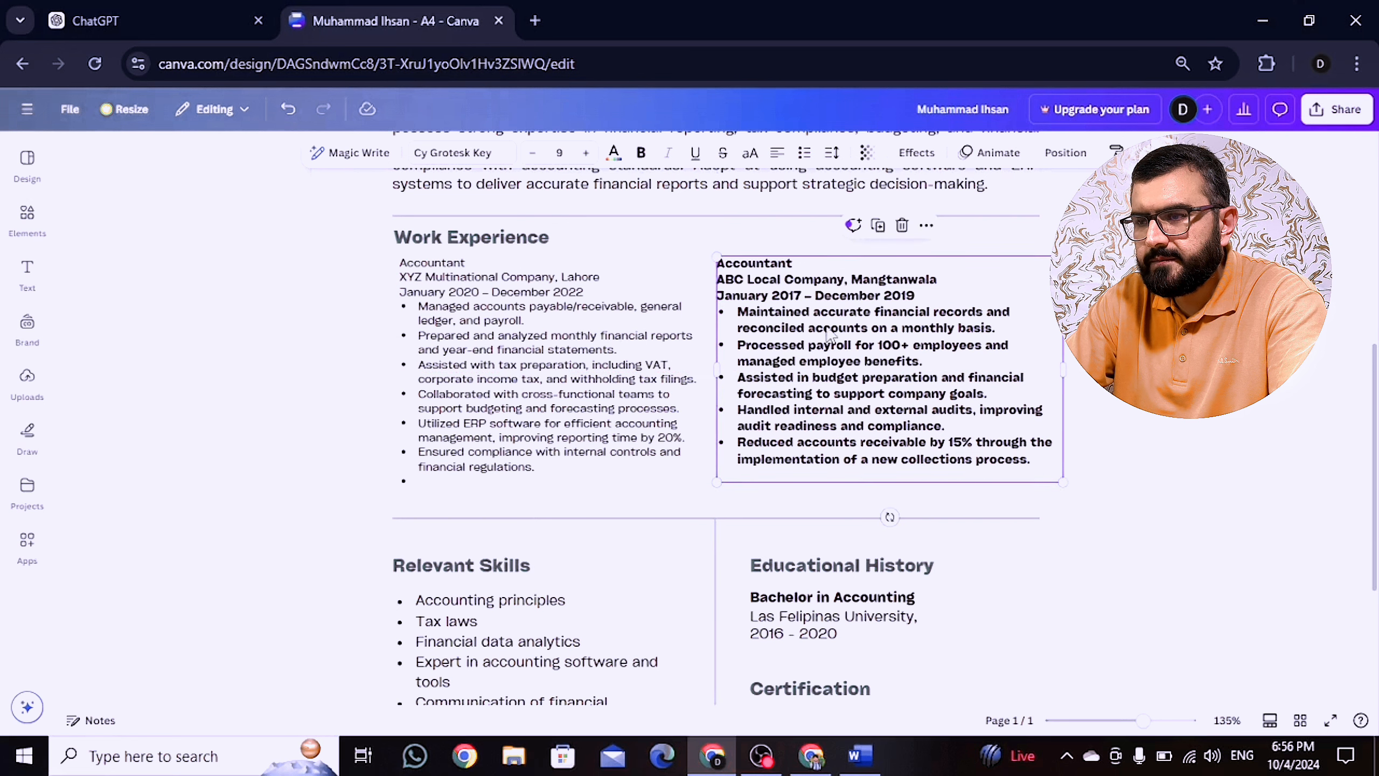
{"action": "left_click", "coordinate": [1048, 478]}
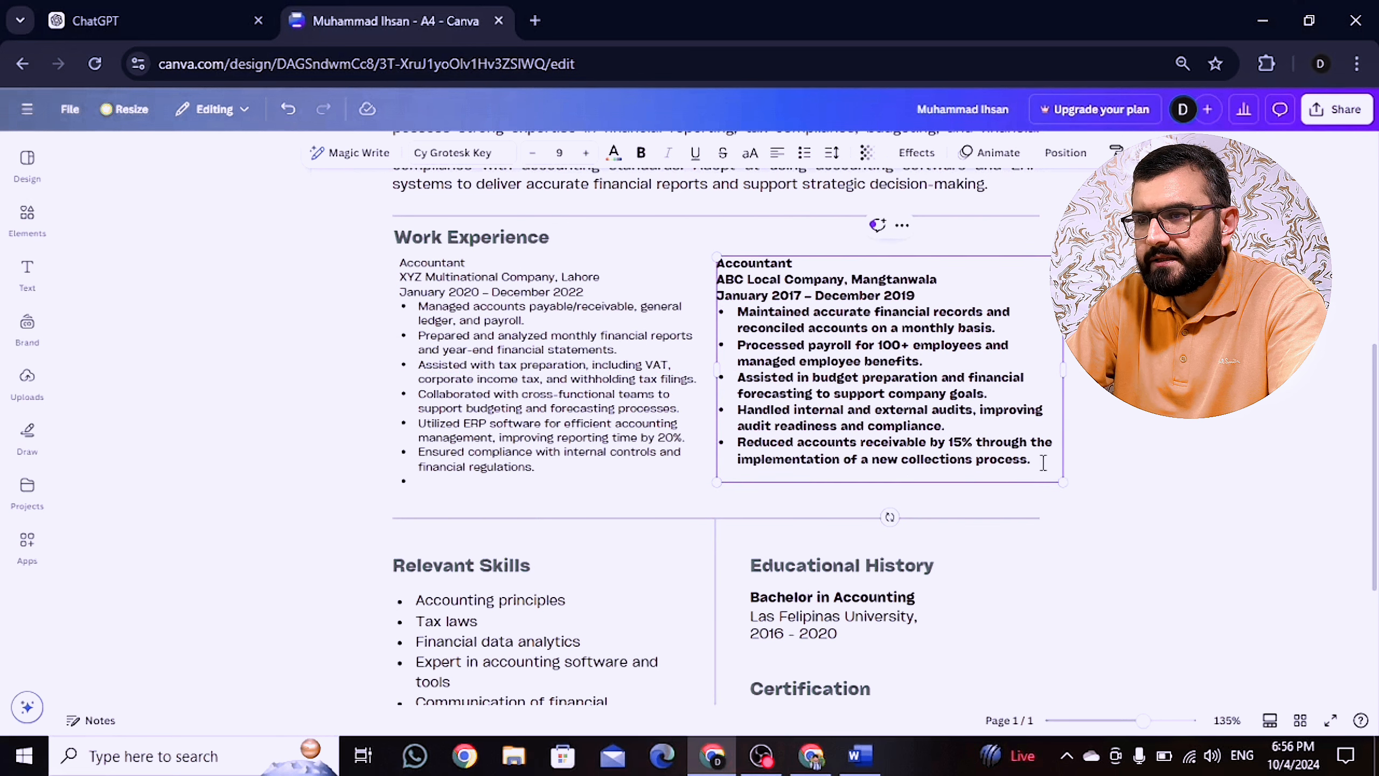
{"action": "left_click_drag", "start_coordinate": [1044, 462], "coordinate": [676, 212]}
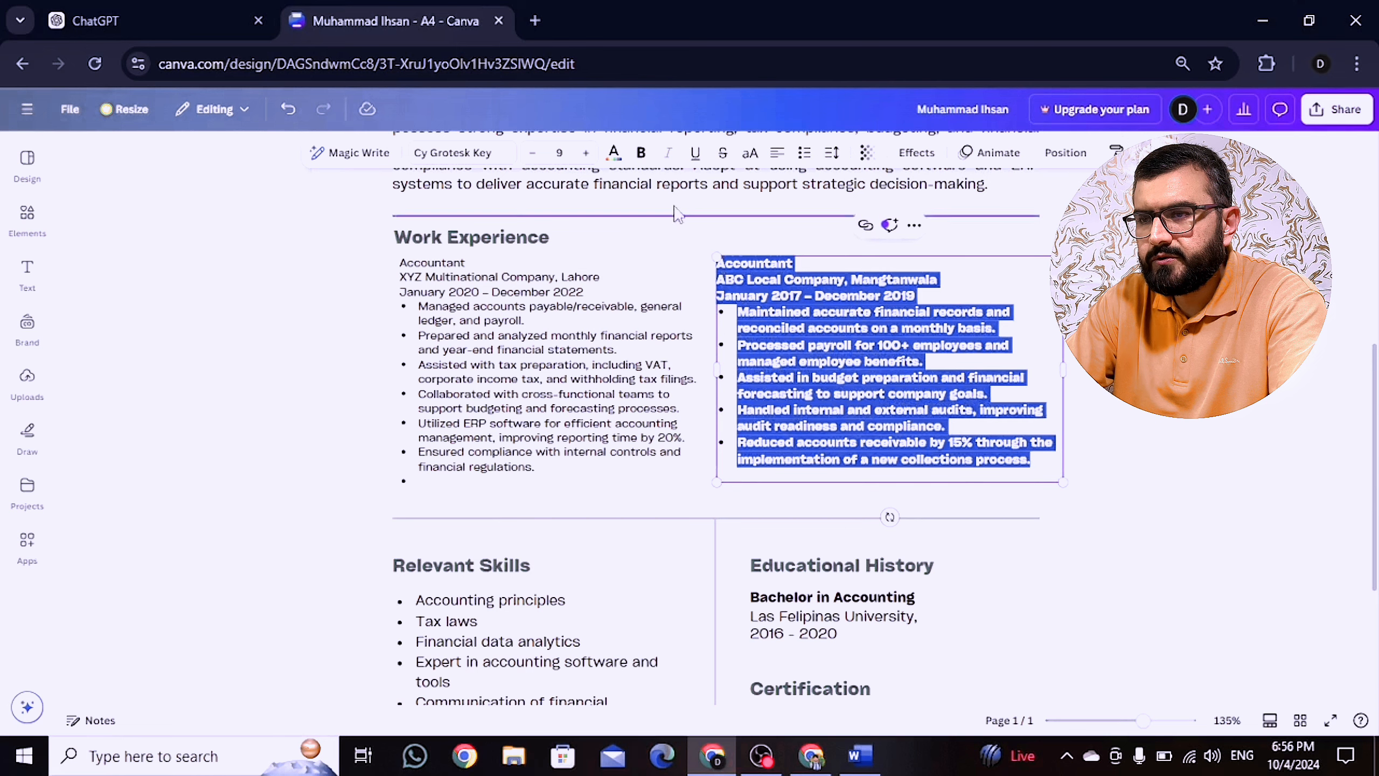
{"action": "left_click", "coordinate": [641, 154]}
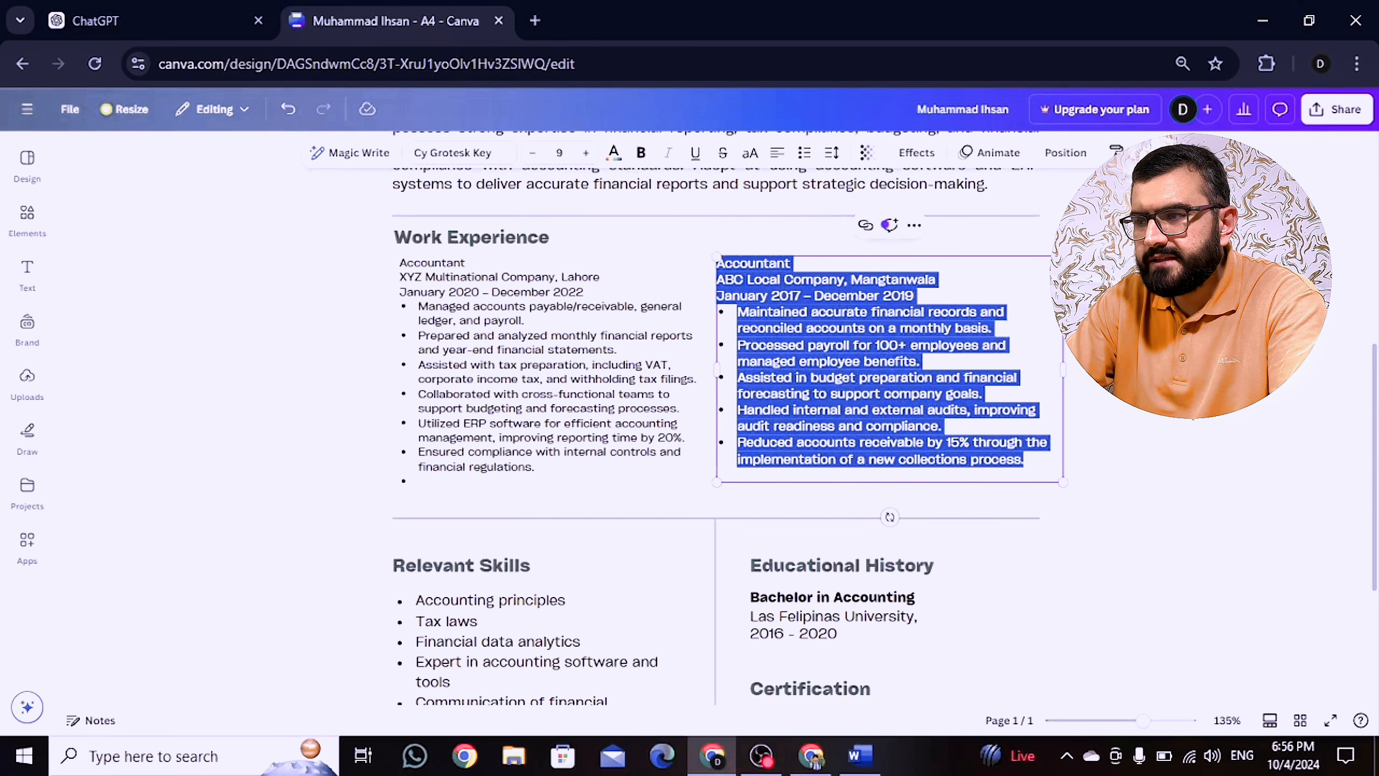
{"action": "left_click", "coordinate": [760, 500]}
{"action": "scroll", "coordinate": [798, 380], "scroll_direction": "down", "scroll_amount": 4}
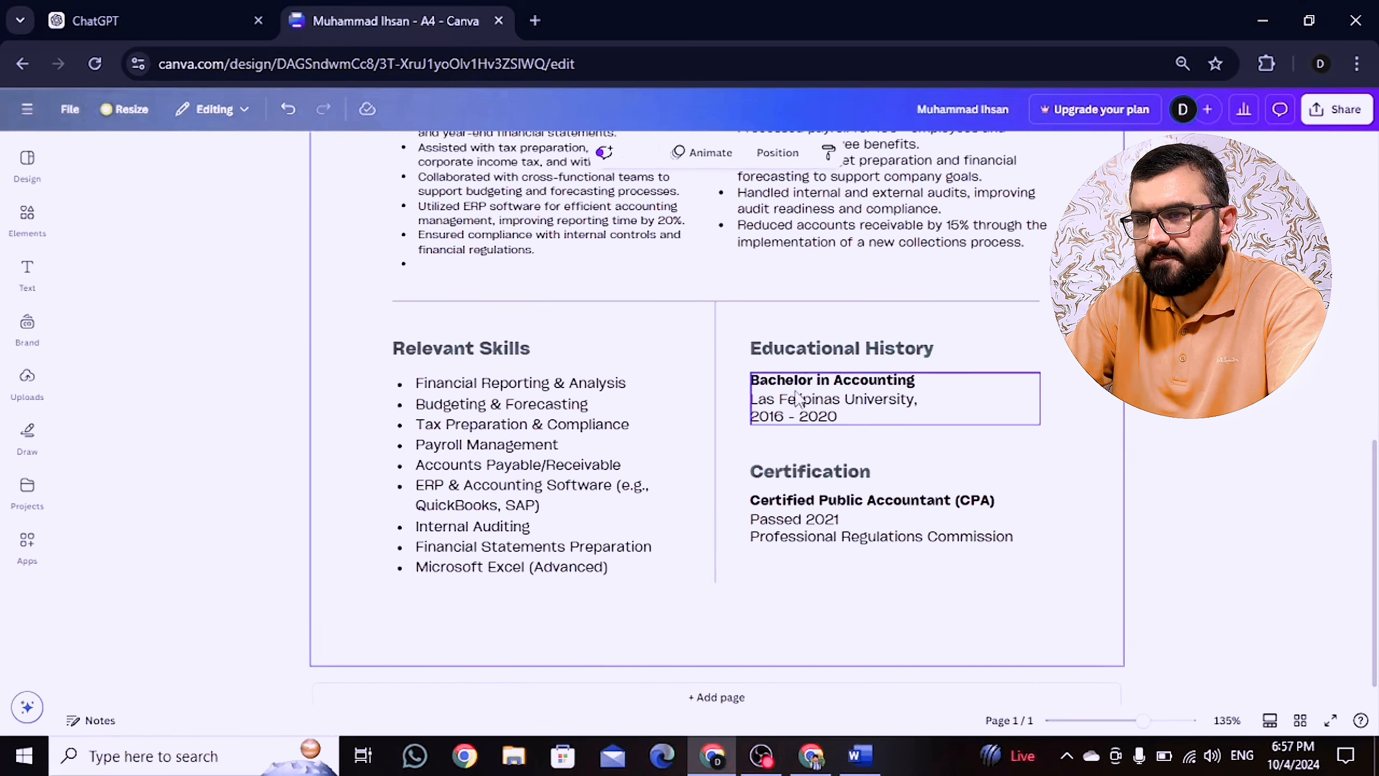
Step: Download the finished resume from the Share menu as a PDF Standard file
{"action": "left_click", "coordinate": [795, 392]}
{"action": "left_click_drag", "start_coordinate": [1373, 485], "coordinate": [1373, 174]}
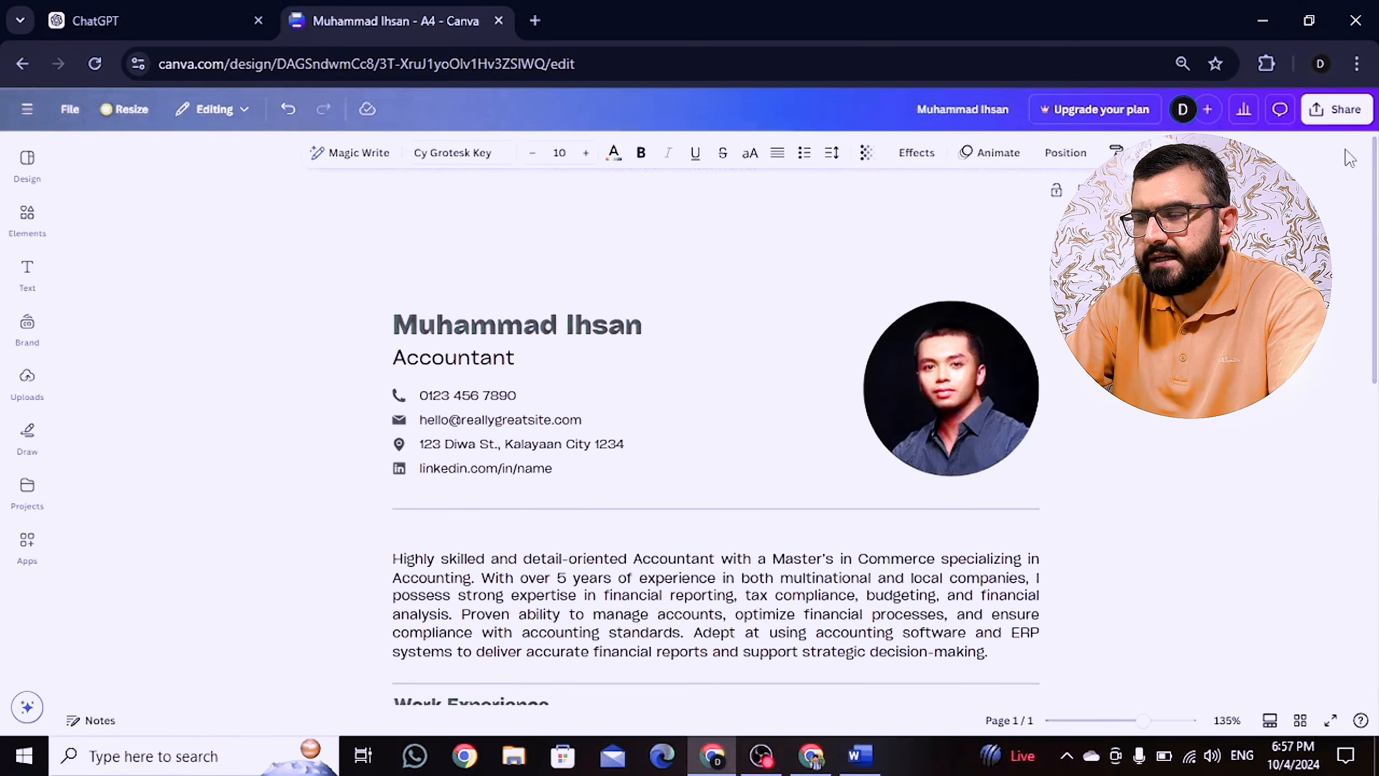
{"action": "left_click", "coordinate": [1336, 110]}
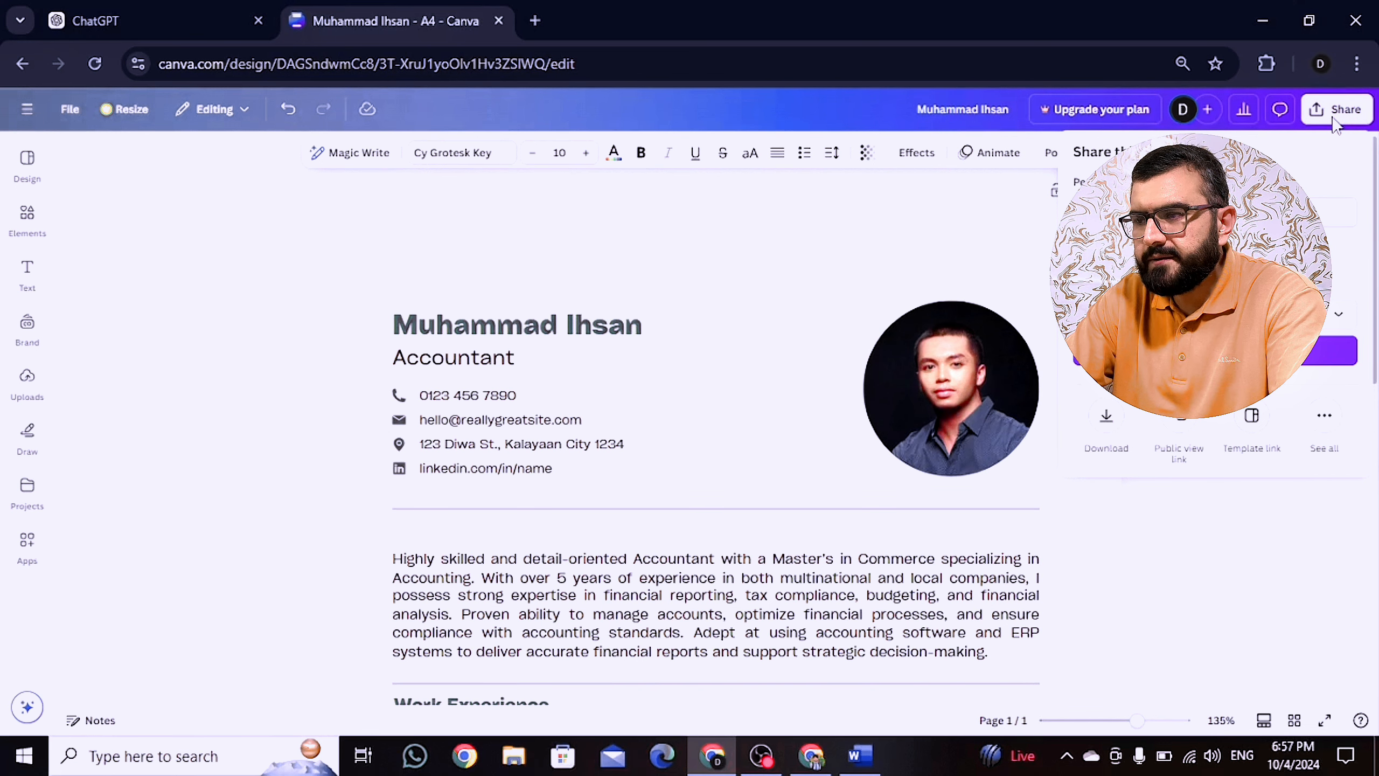
{"action": "left_click", "coordinate": [1108, 424]}
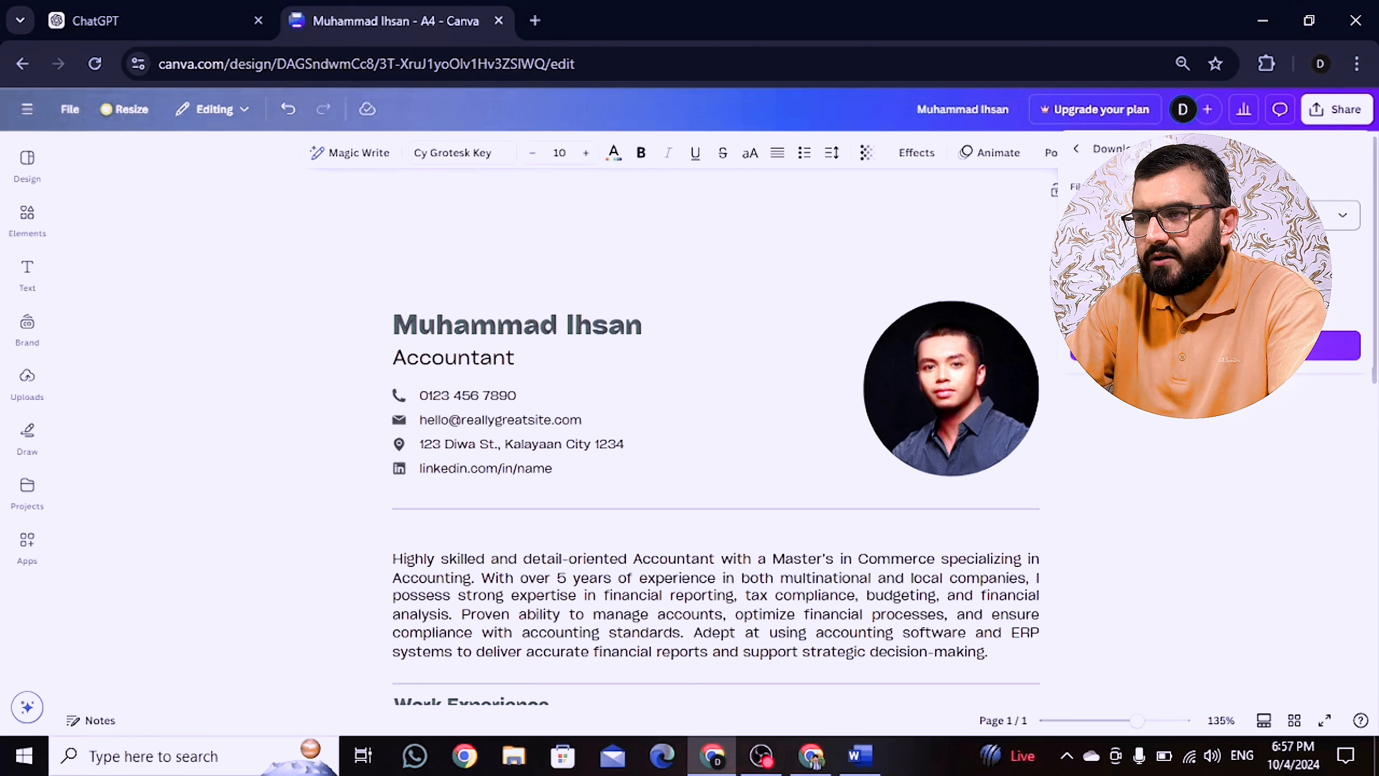
{"action": "left_click", "coordinate": [1215, 215]}
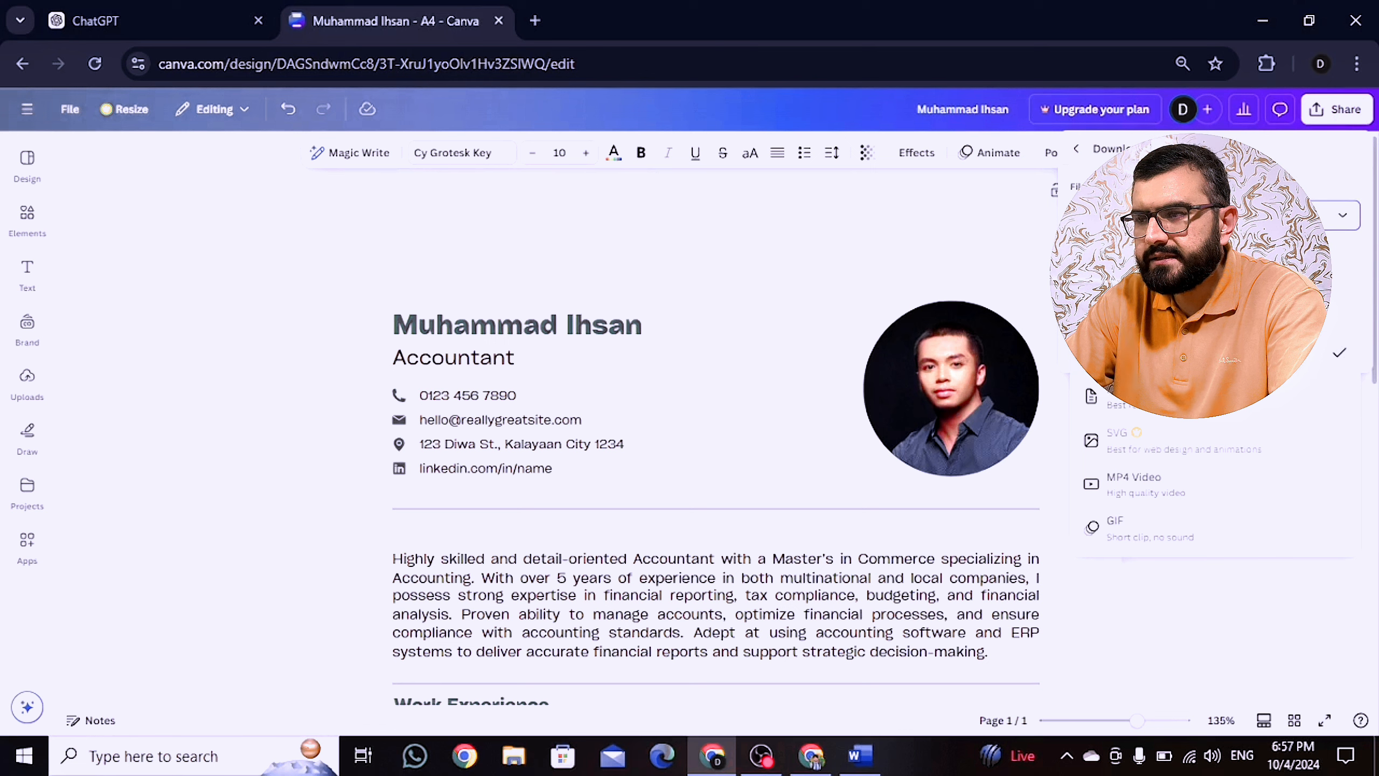
{"action": "left_click", "coordinate": [1194, 353]}
{"action": "left_click", "coordinate": [1194, 345]}
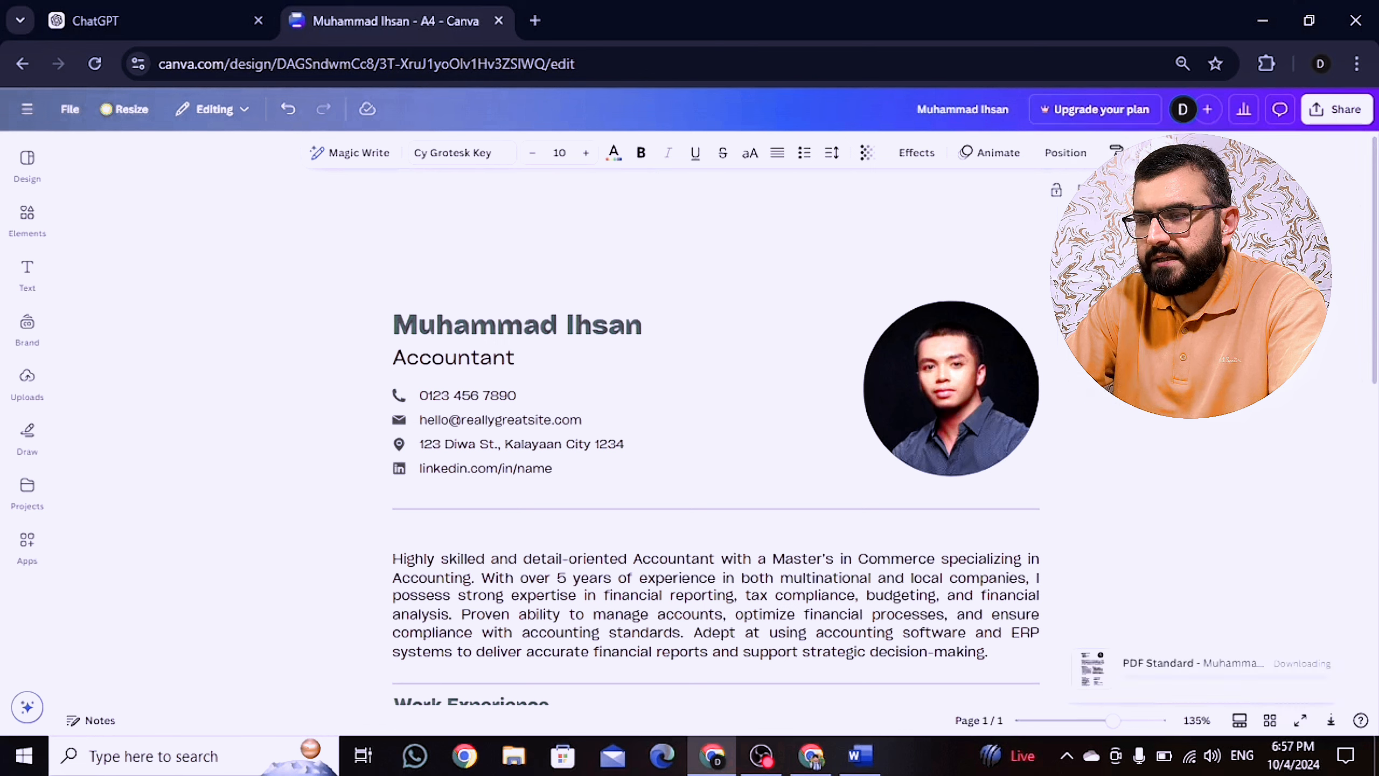